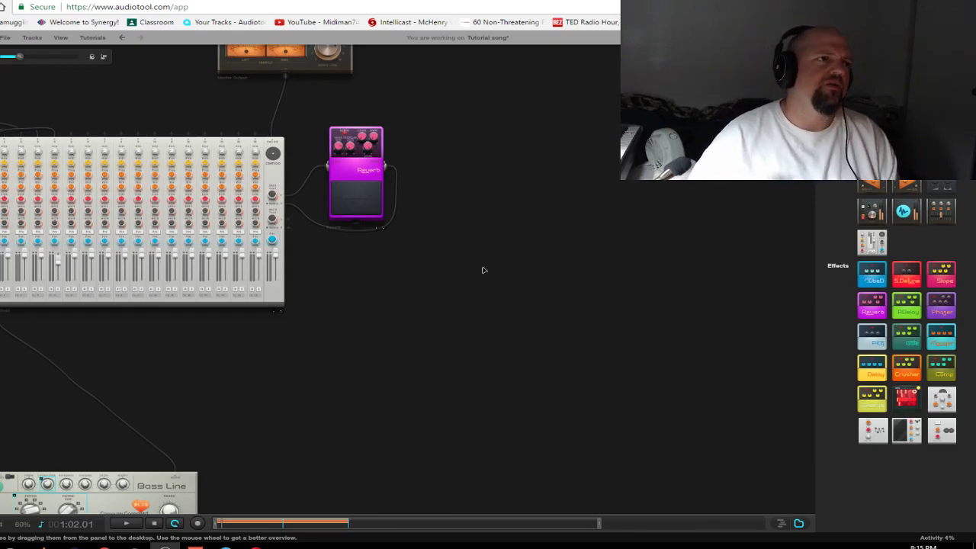
Add a Delay pedal below the Reverb and connect the mixer's second aux send to its input
scroll(421, 346, down, 1)
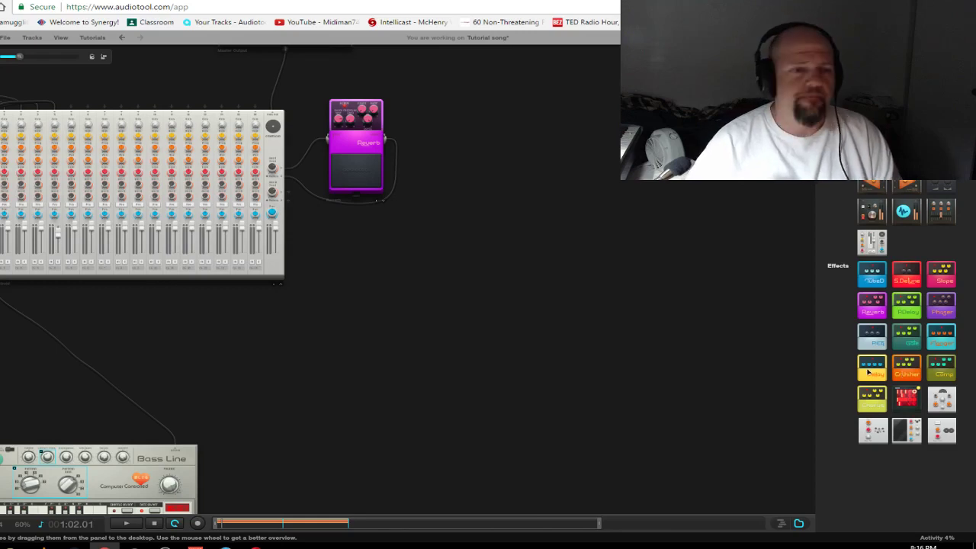
drag(868, 372, 387, 295)
drag(272, 196, 358, 296)
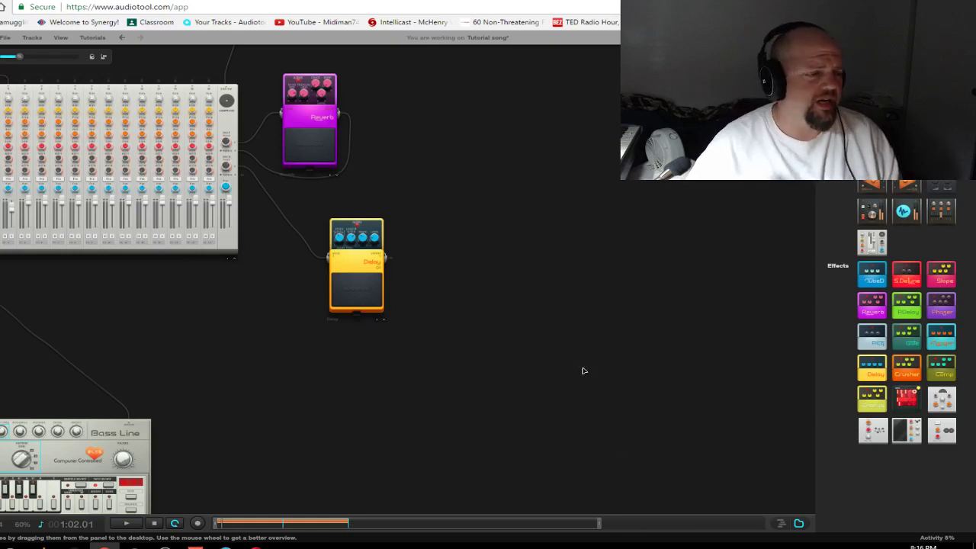
Place five Pitch Delay pedals in a row beyond the Delay pedal and two splitters above them
scroll(581, 371, down, 1)
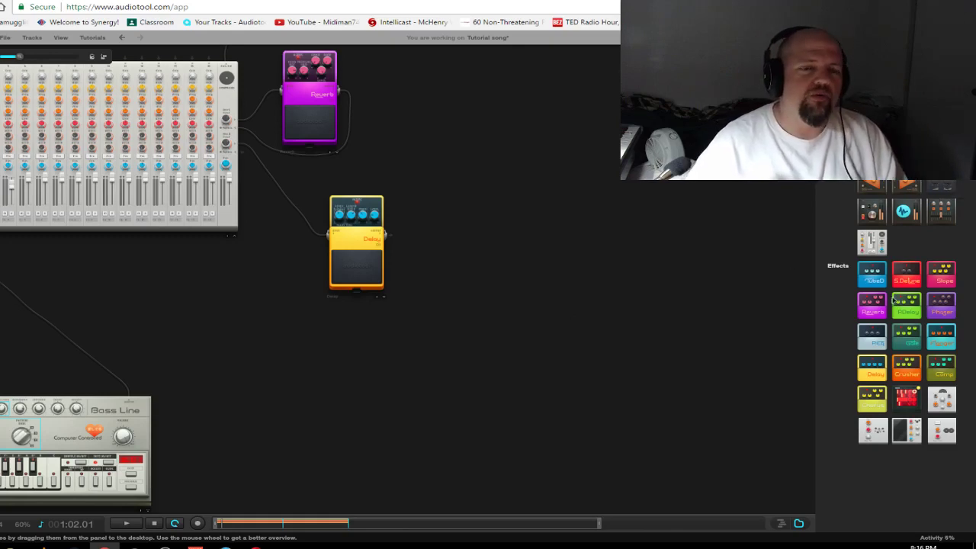
scroll(502, 352, down, 2)
drag(908, 309, 467, 333)
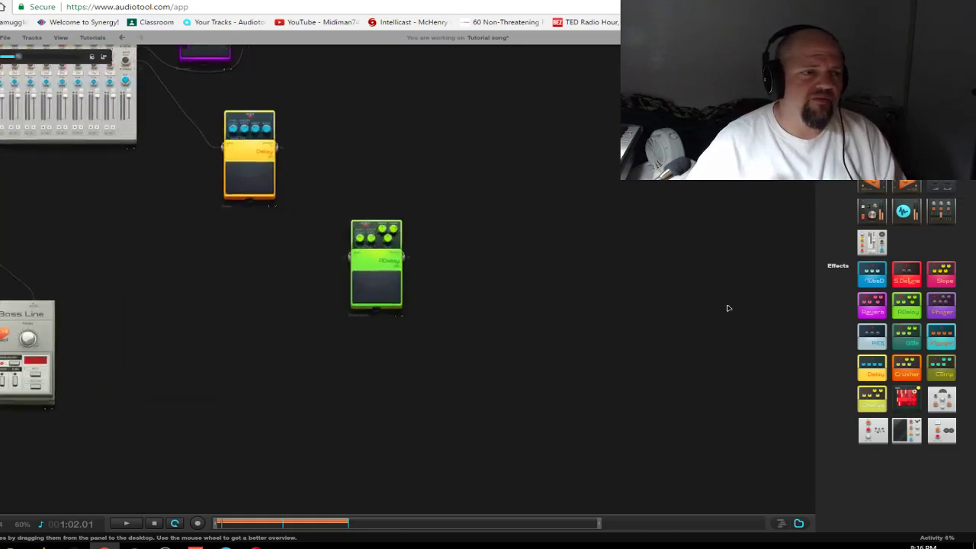
drag(780, 319, 451, 282)
drag(907, 309, 462, 244)
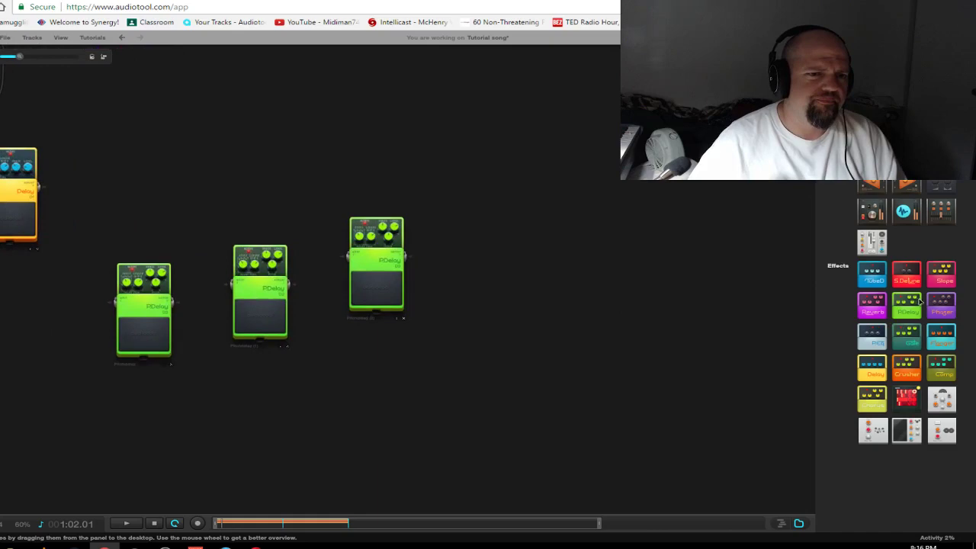
drag(908, 305, 462, 248)
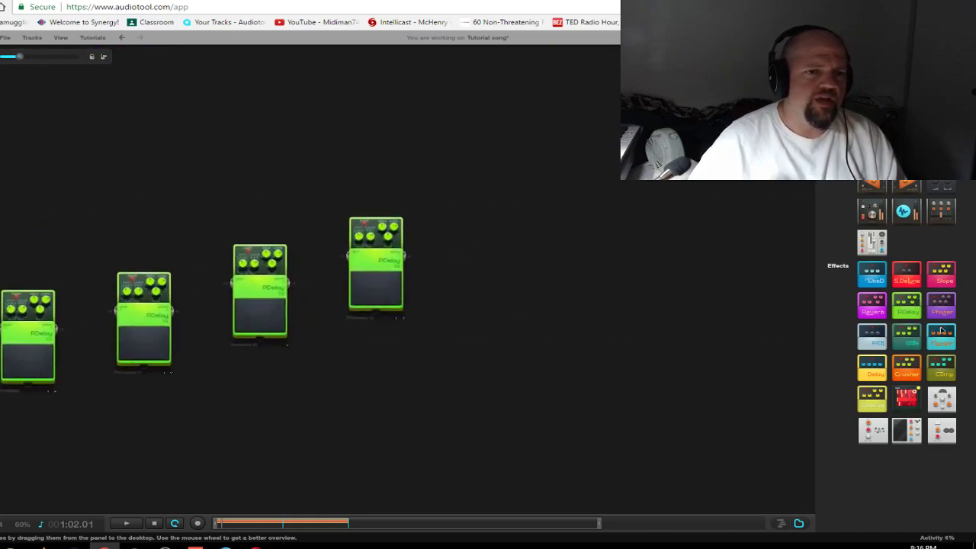
drag(907, 308, 455, 251)
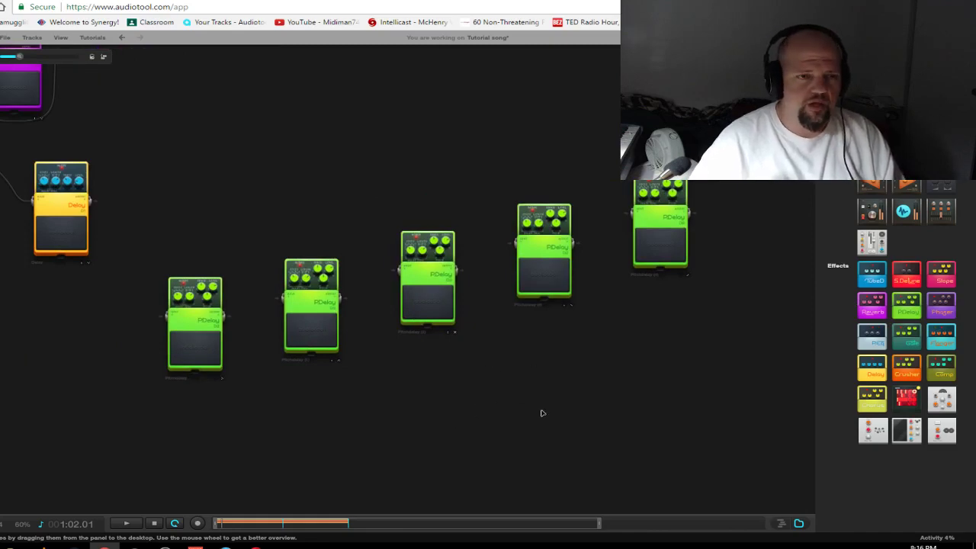
drag(872, 187, 230, 183)
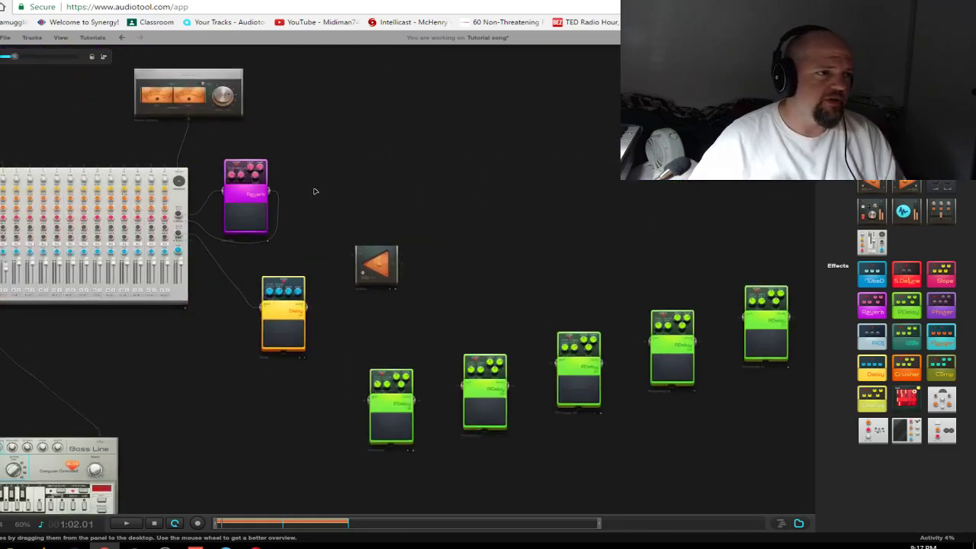
drag(869, 186, 432, 235)
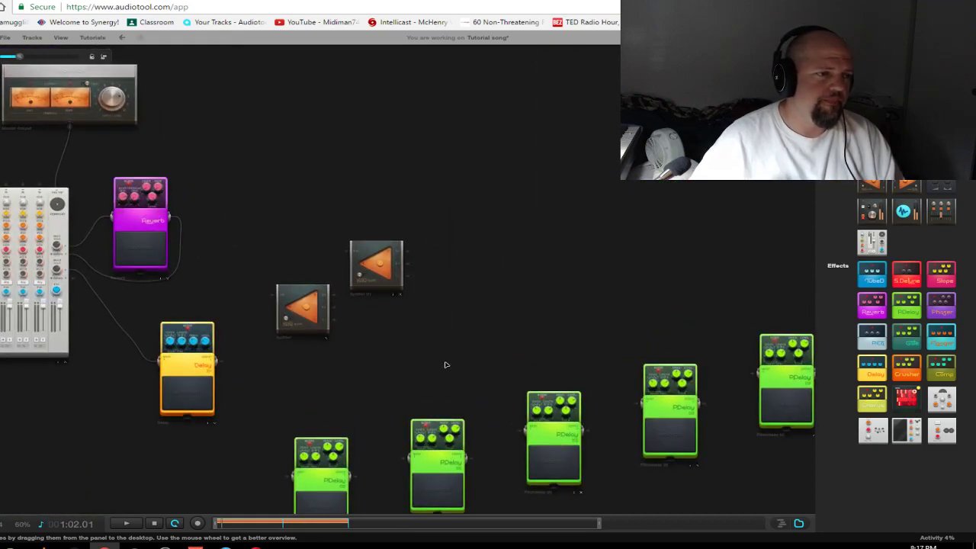
Place five Slope pedals in a row below the Pitch Delay pedals
drag(447, 363, 346, 193)
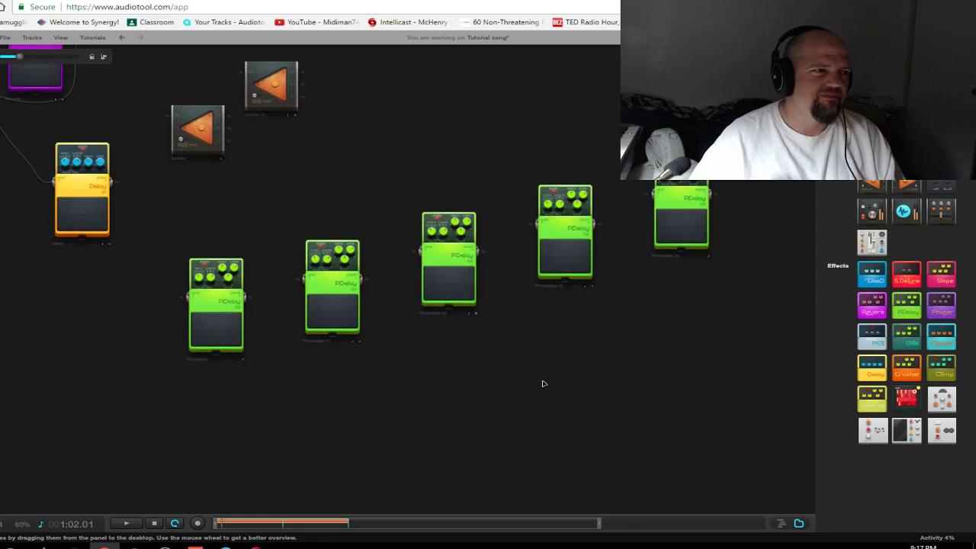
drag(580, 422, 542, 395)
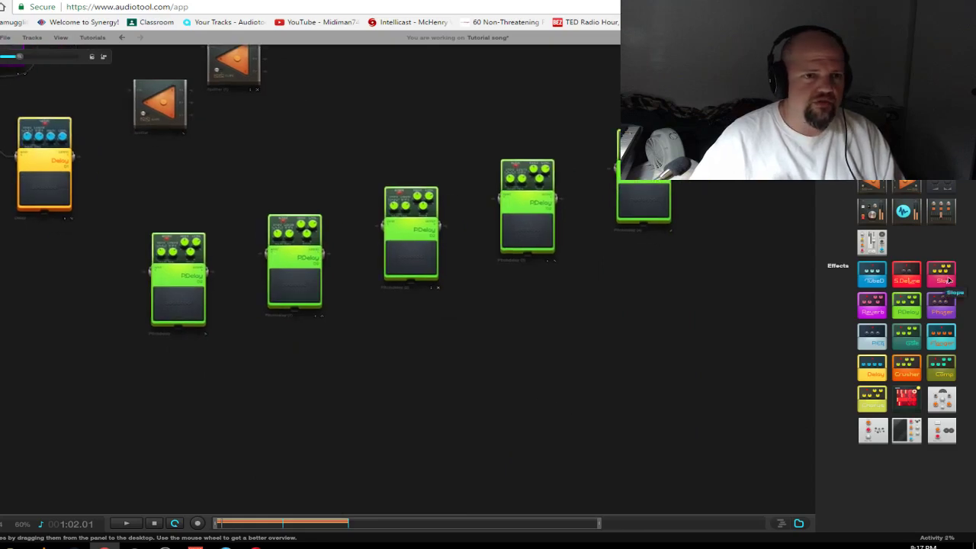
drag(945, 299, 277, 399)
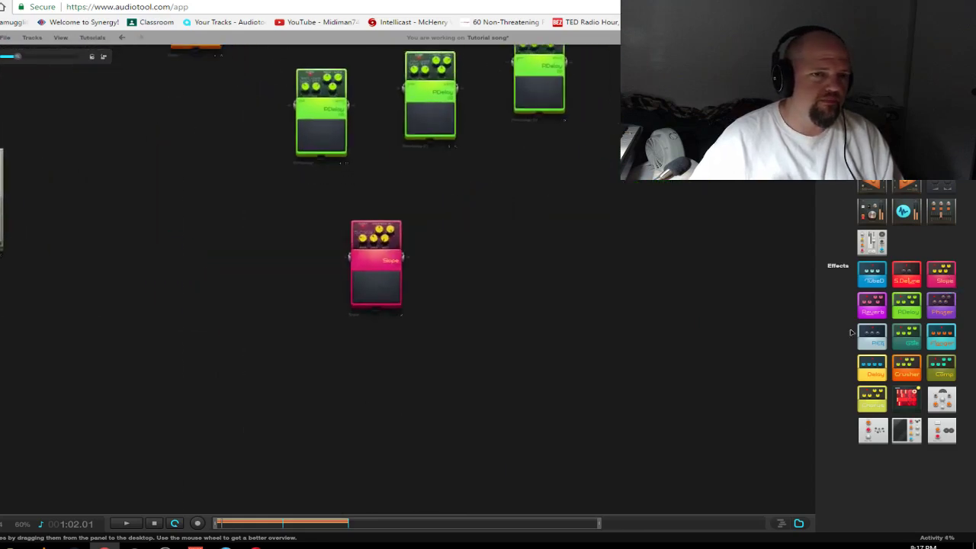
drag(936, 273, 470, 255)
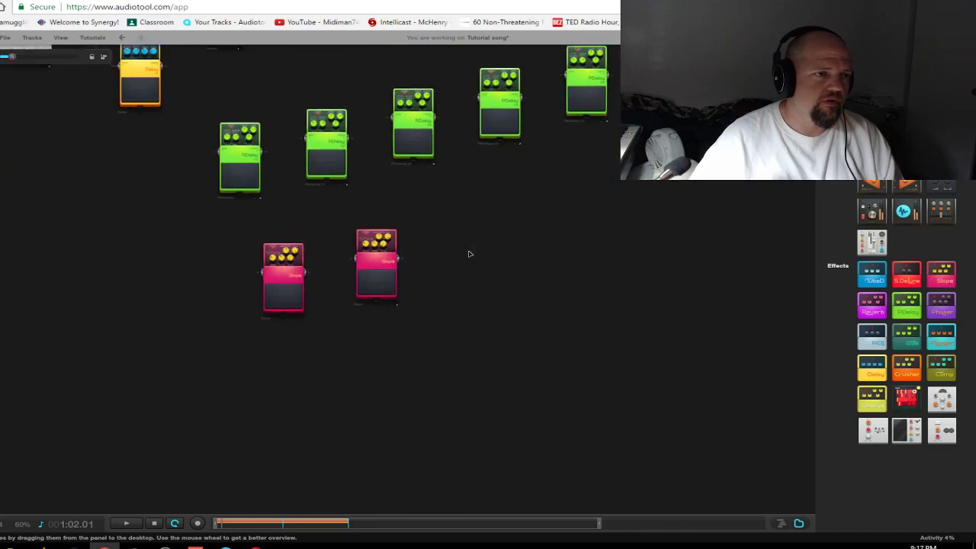
drag(621, 305, 513, 373)
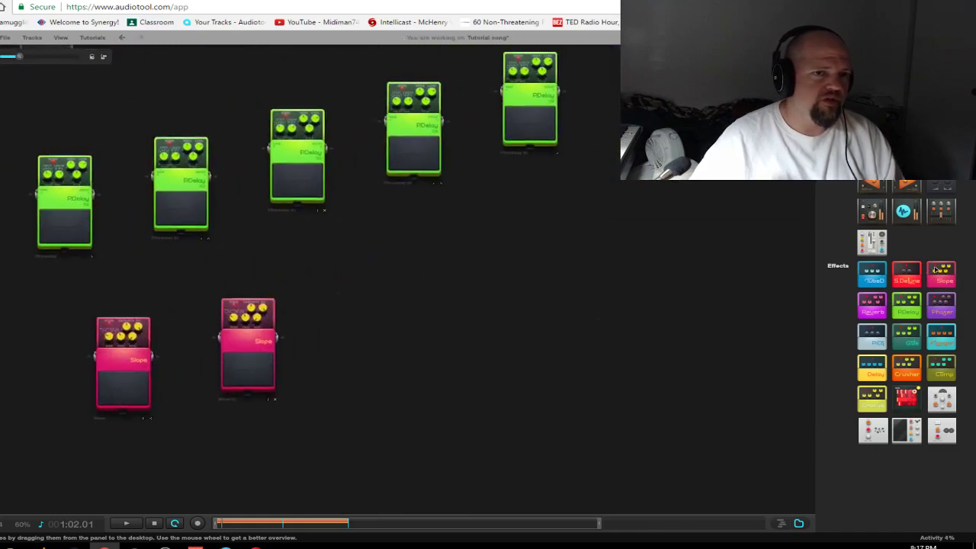
drag(941, 274, 368, 312)
scroll(394, 312, down, 2)
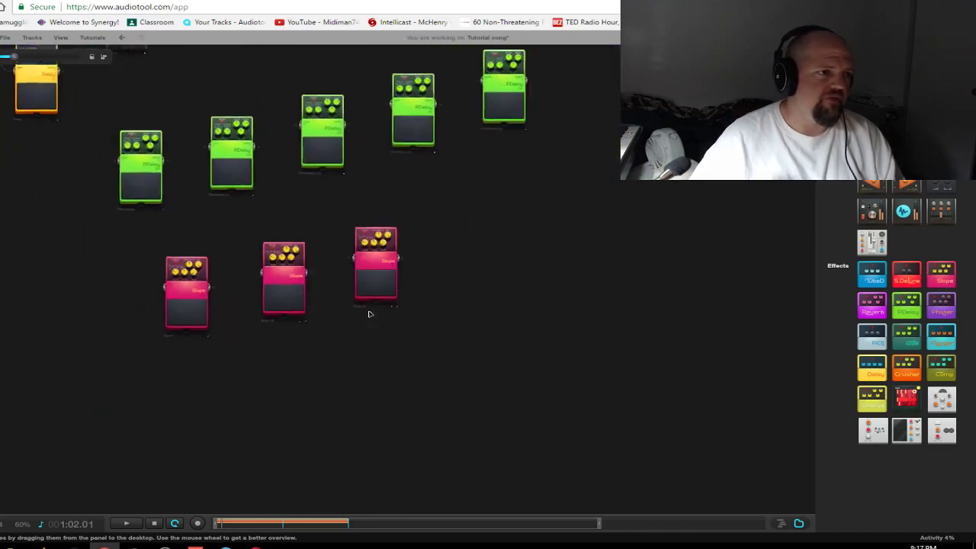
scroll(368, 312, up, 2)
drag(941, 275, 460, 247)
scroll(466, 246, down, 2)
scroll(460, 247, up, 2)
scroll(592, 275, down, 2)
drag(953, 277, 459, 270)
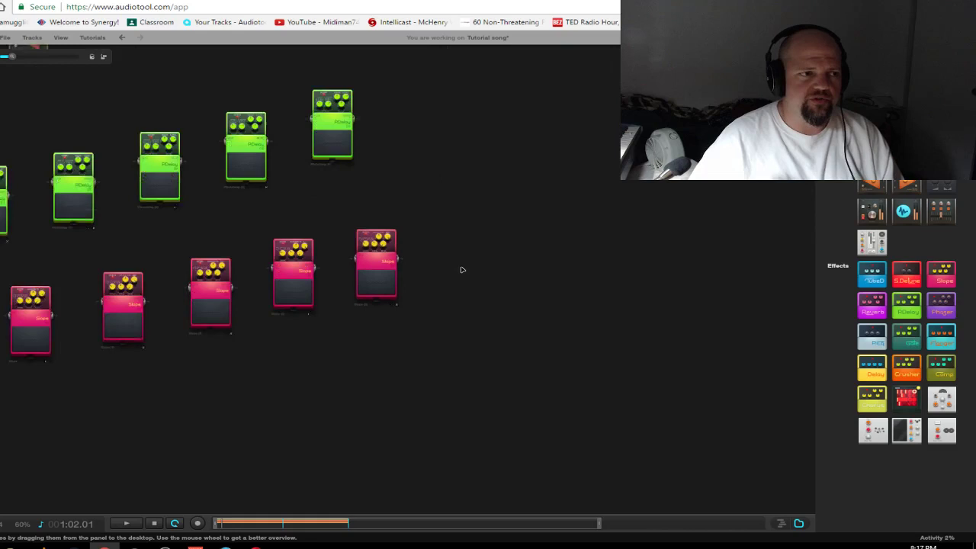
Add a Kobolt mixer below the Slope pedals and connect its output to the main mixer's second aux return
scroll(411, 343, up, 2)
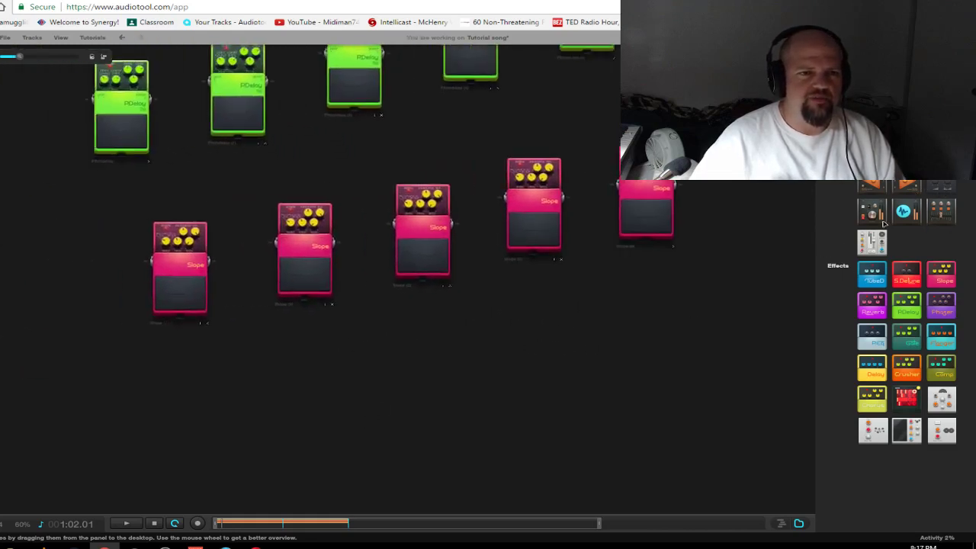
drag(930, 191, 348, 416)
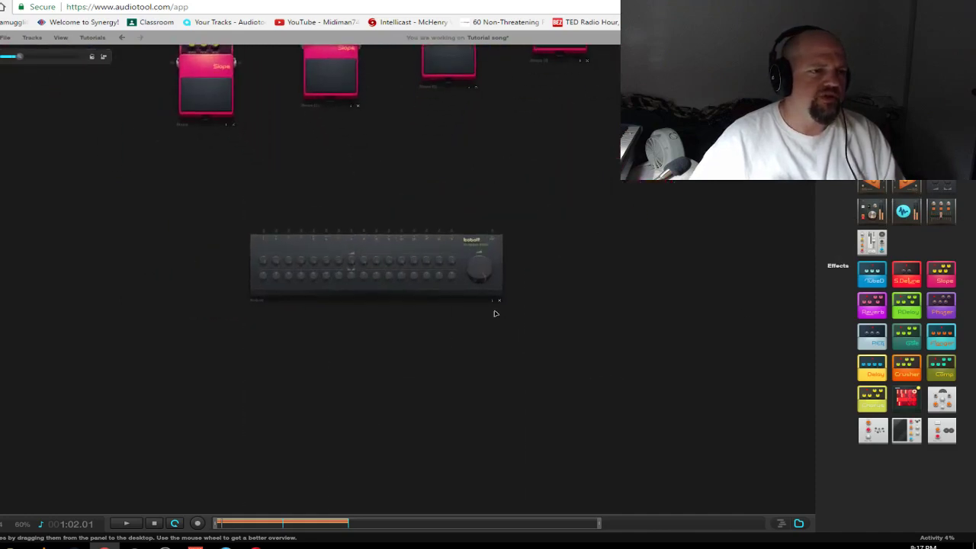
scroll(442, 298, up, 3)
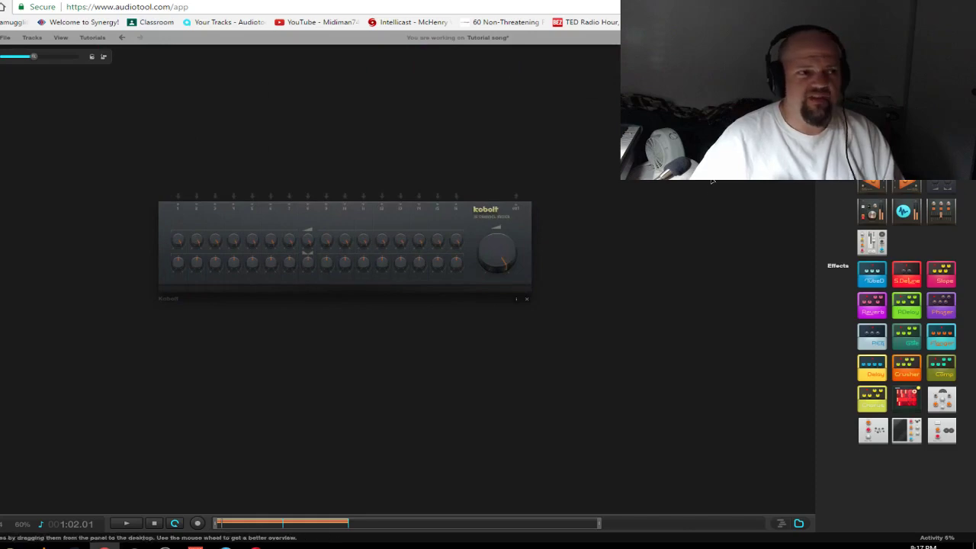
scroll(634, 249, down, 3)
drag(621, 234, 14, 282)
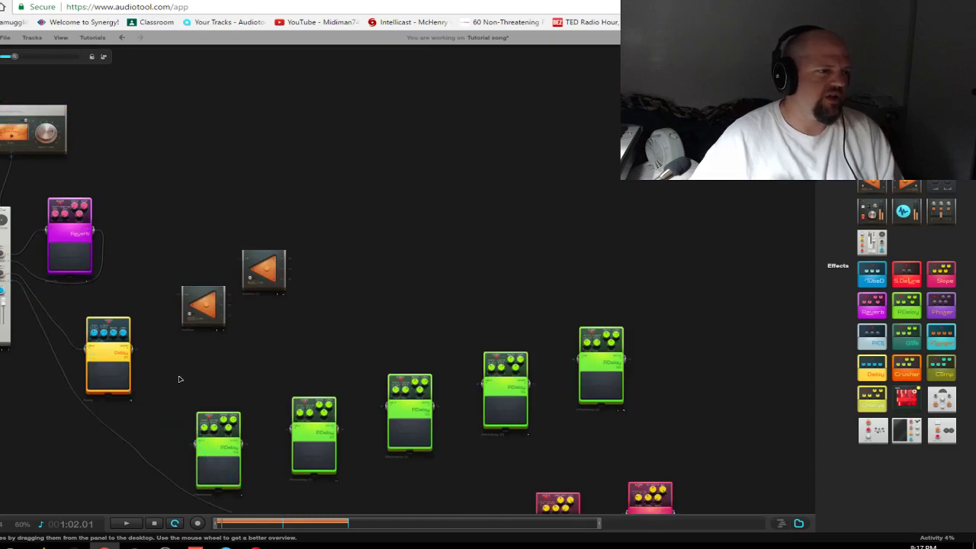
Hide the device library, raise the Delay pedal's level and connect its output to the first splitter's input
scroll(368, 340, up, 3)
scroll(270, 312, up, 3)
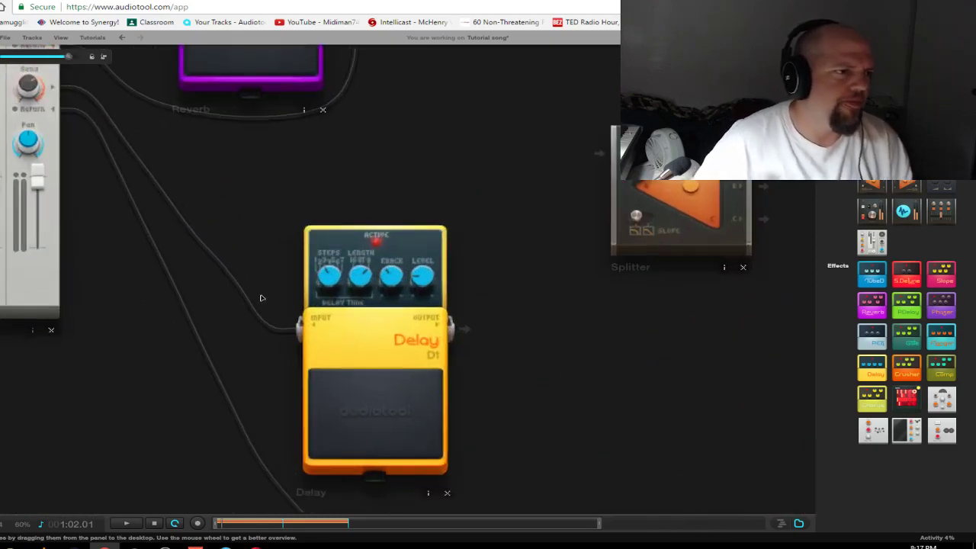
click(798, 523)
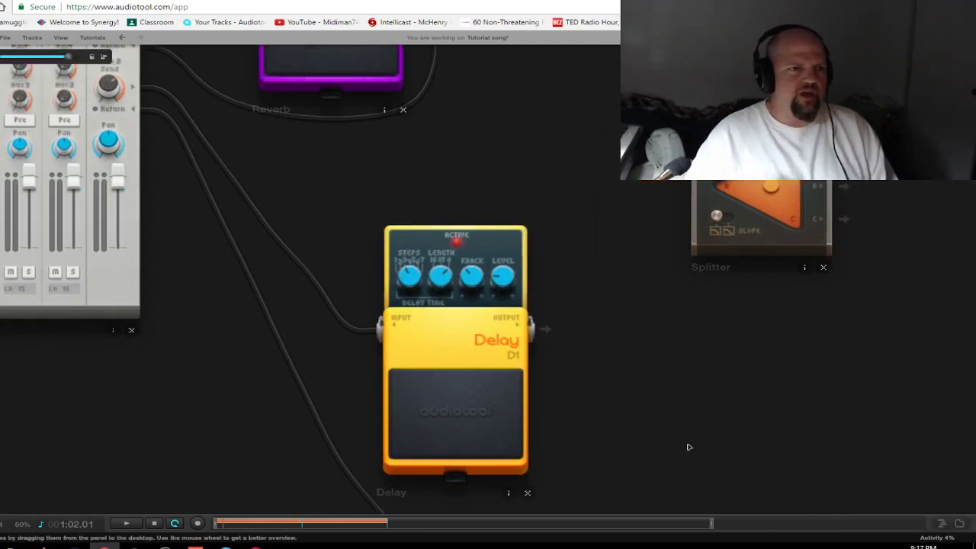
scroll(465, 333, up, 1)
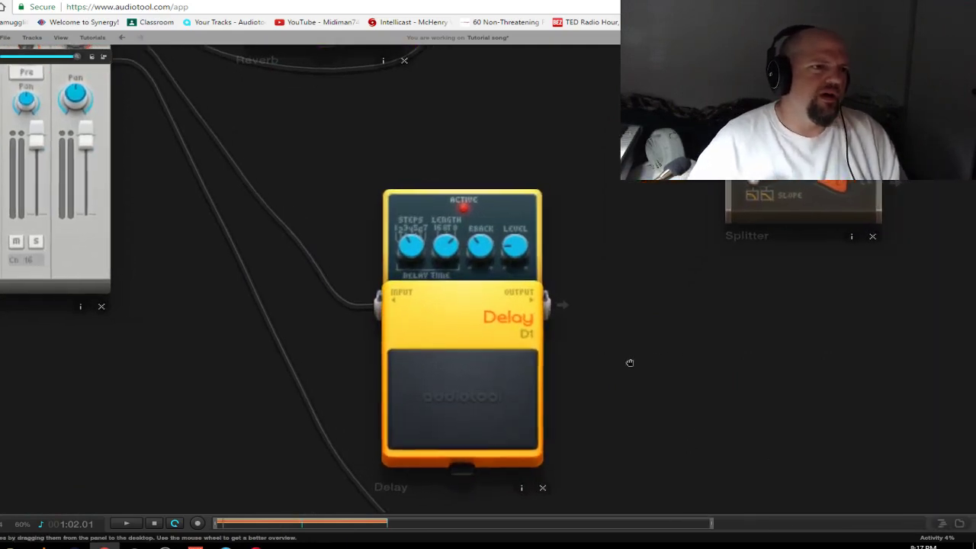
drag(629, 363, 429, 322)
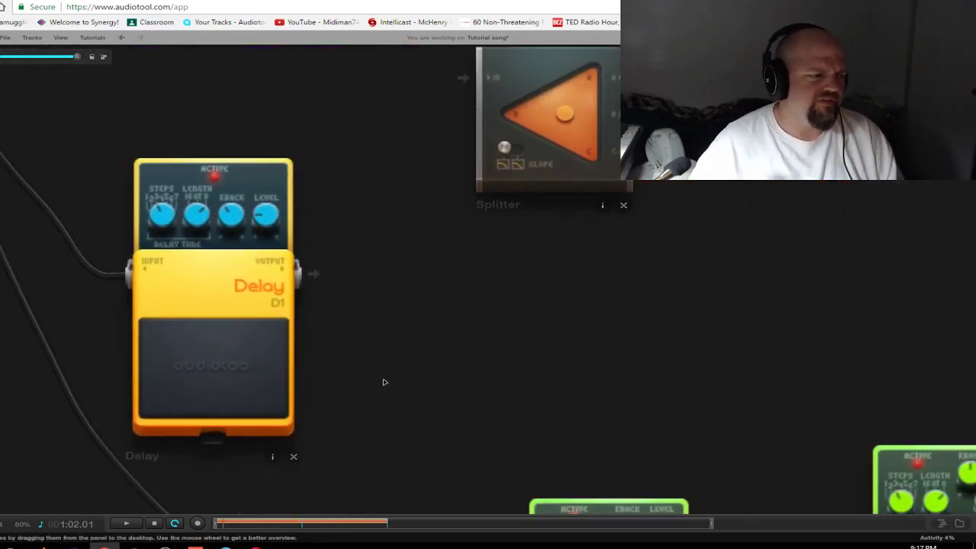
drag(398, 351, 385, 386)
drag(260, 257, 262, 102)
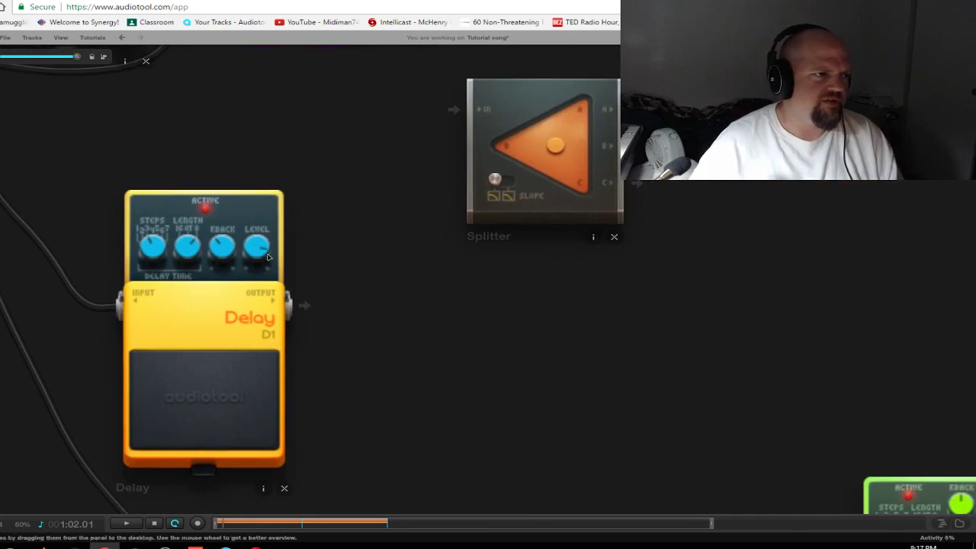
drag(253, 237, 262, 254)
drag(303, 305, 450, 107)
Move the second splitter farther from the first and connect the first splitter's output A to its input
drag(850, 164, 576, 377)
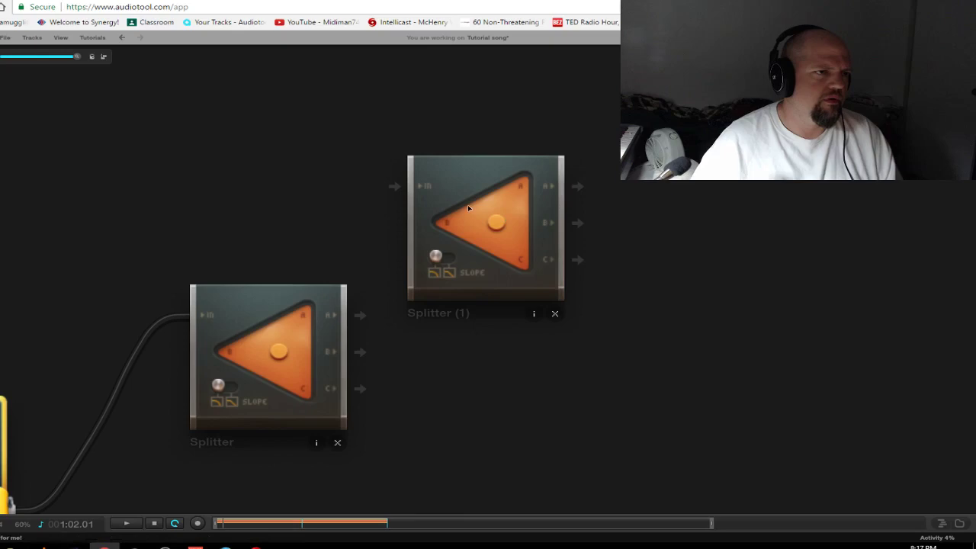
drag(488, 229, 636, 267)
drag(371, 321, 545, 225)
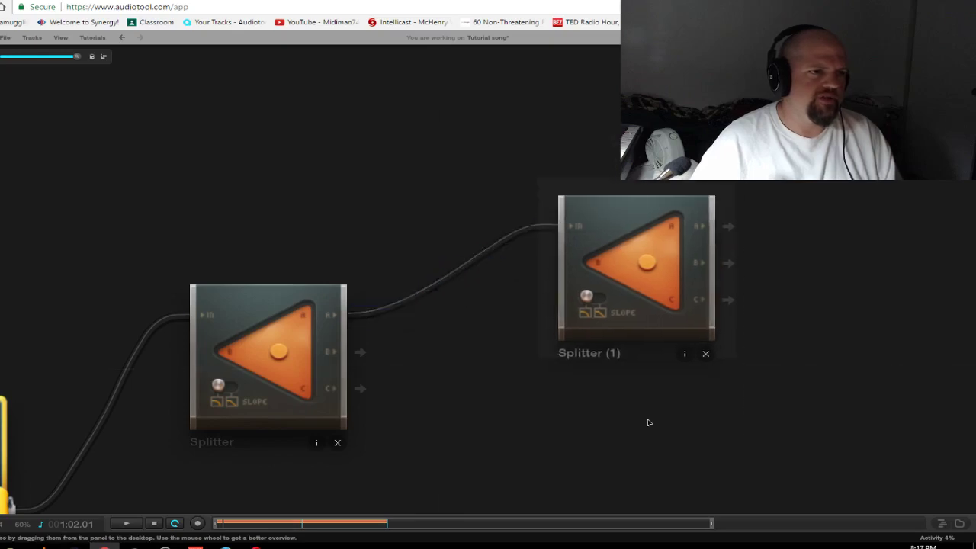
Connect the second splitter's outputs A, B and C to the inputs of the third, fourth and fifth Pitch Delay pedals respectively
drag(761, 466, 523, 347)
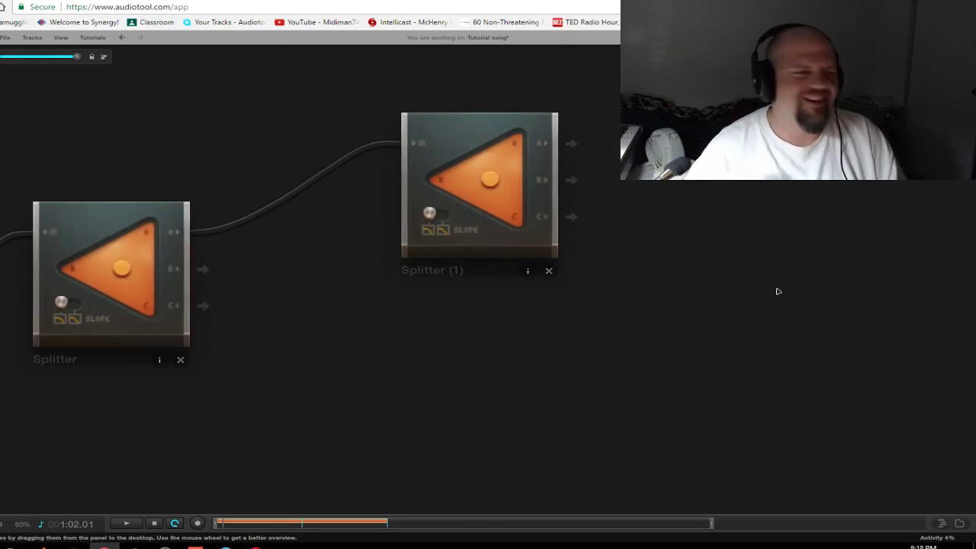
scroll(493, 414, down, 5)
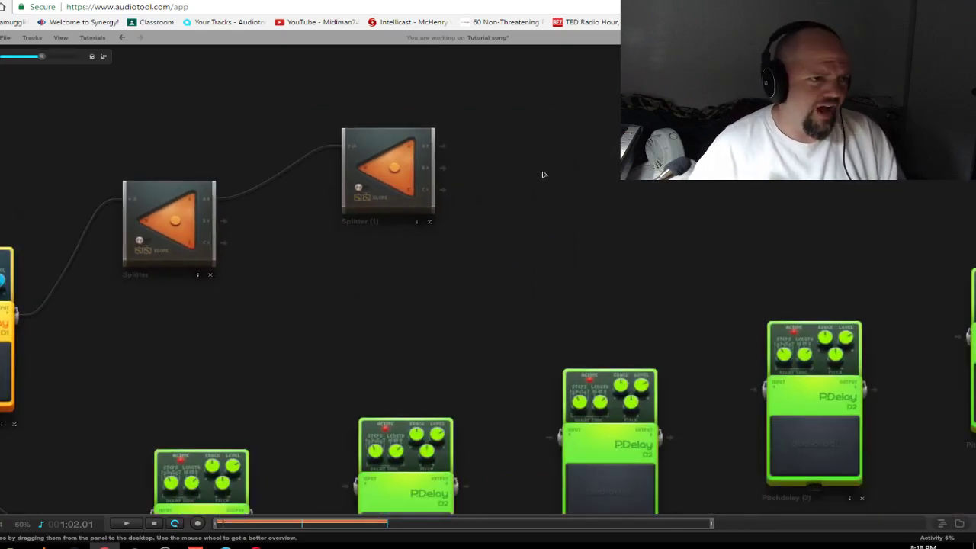
drag(544, 175, 398, 203)
drag(249, 163, 362, 429)
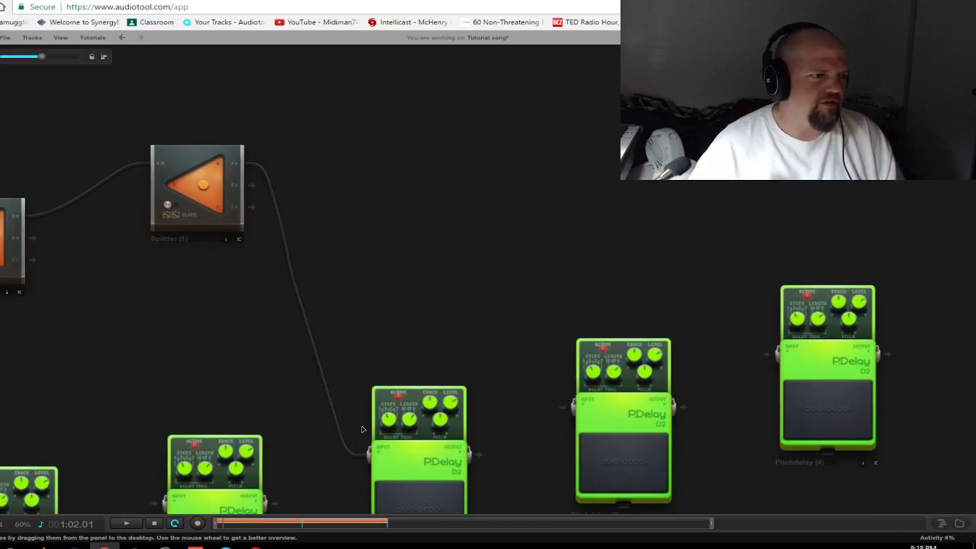
drag(252, 184, 570, 405)
drag(251, 207, 776, 353)
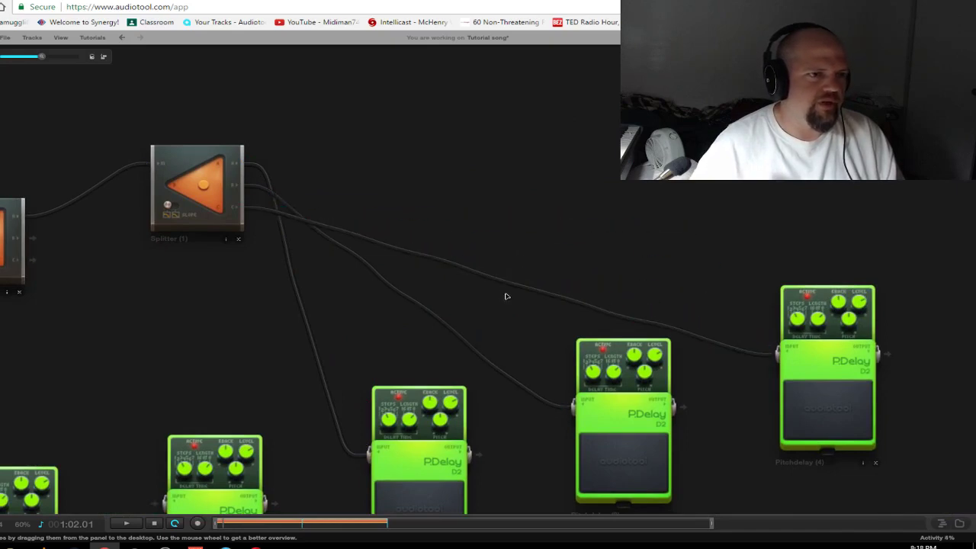
Connect the first splitter's output B to the second Pitch Delay pedal and output C to the first one
drag(515, 152, 811, 35)
drag(331, 130, 456, 388)
drag(327, 145, 256, 410)
drag(520, 221, 278, 187)
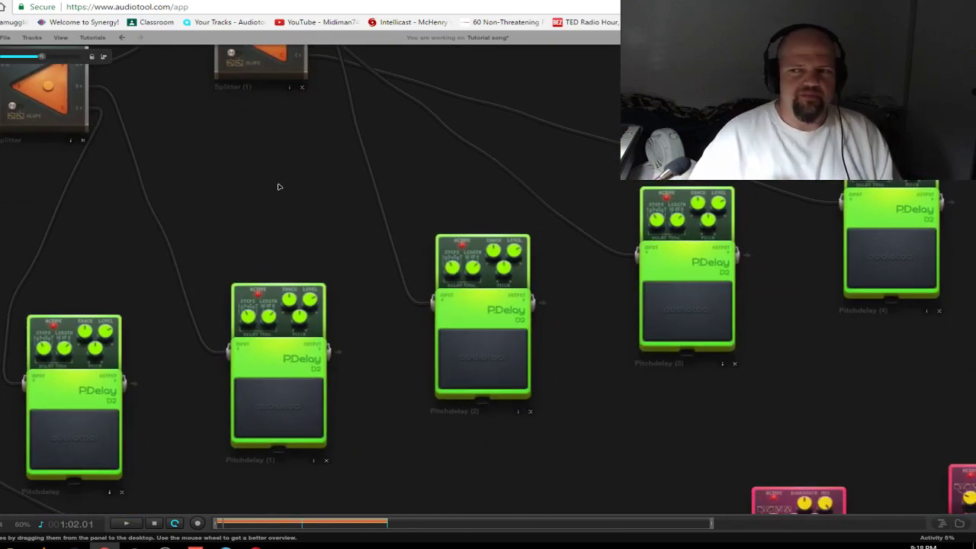
scroll(283, 206, down, 5)
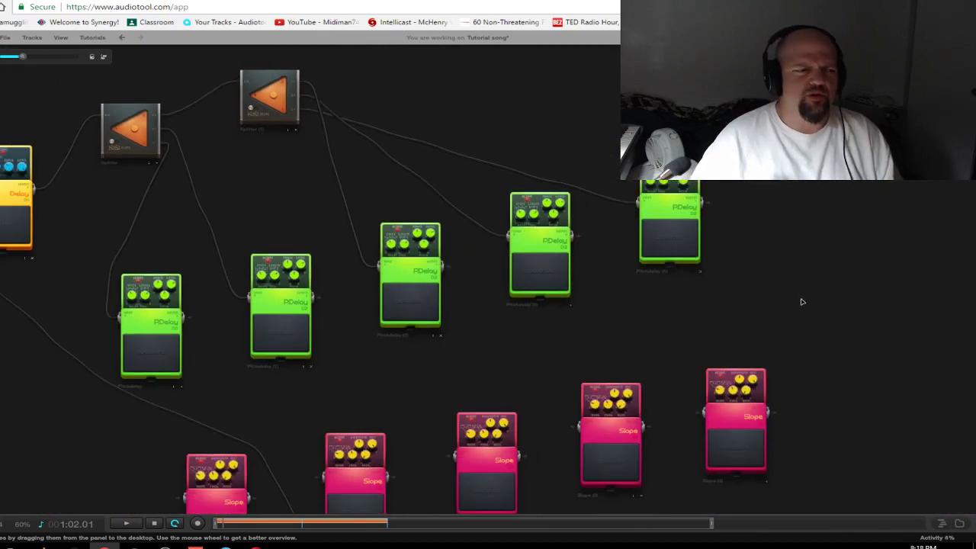
drag(788, 331, 815, 283)
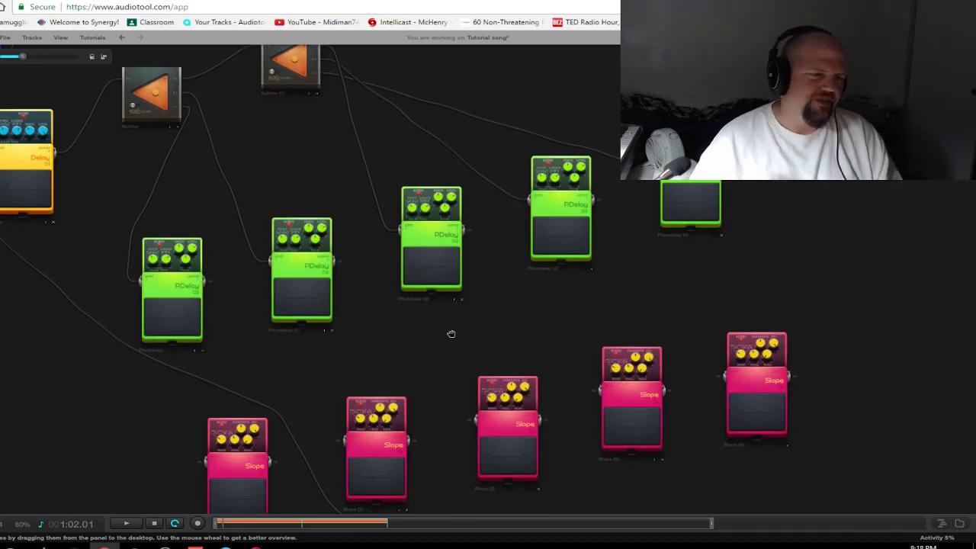
scroll(257, 307, up, 3)
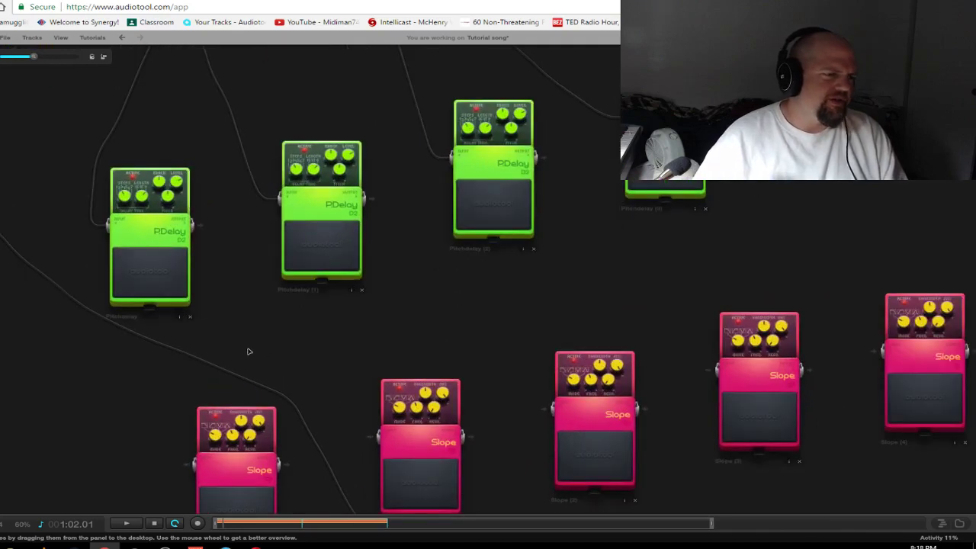
Connect the outputs of the five Pitch Delay pedals to the inputs of the five Slope pedals, in matching order
drag(297, 346, 342, 277)
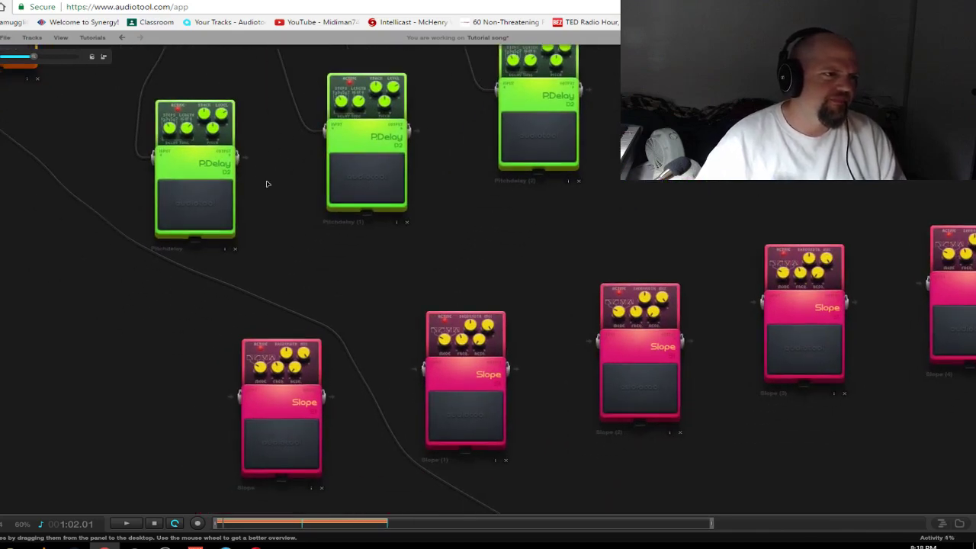
drag(248, 159, 230, 397)
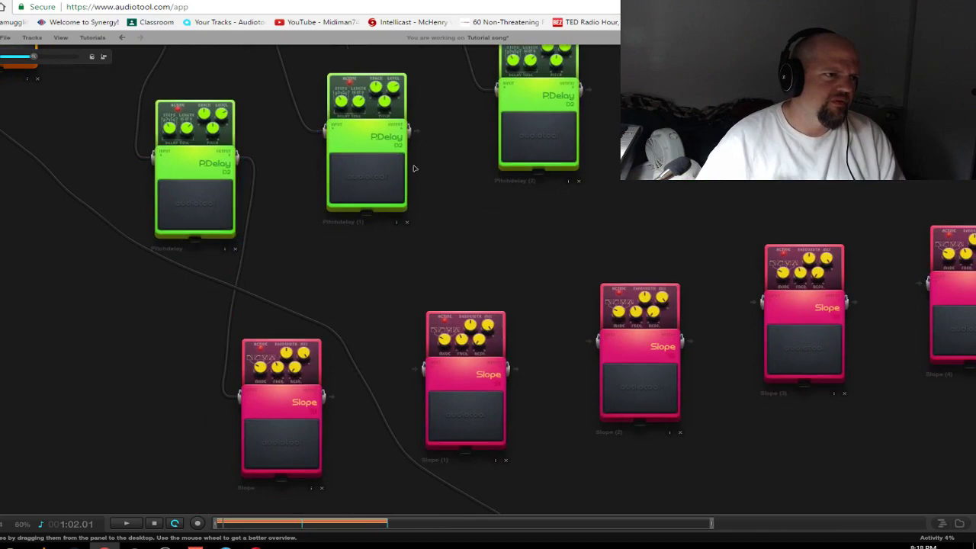
drag(417, 132, 415, 369)
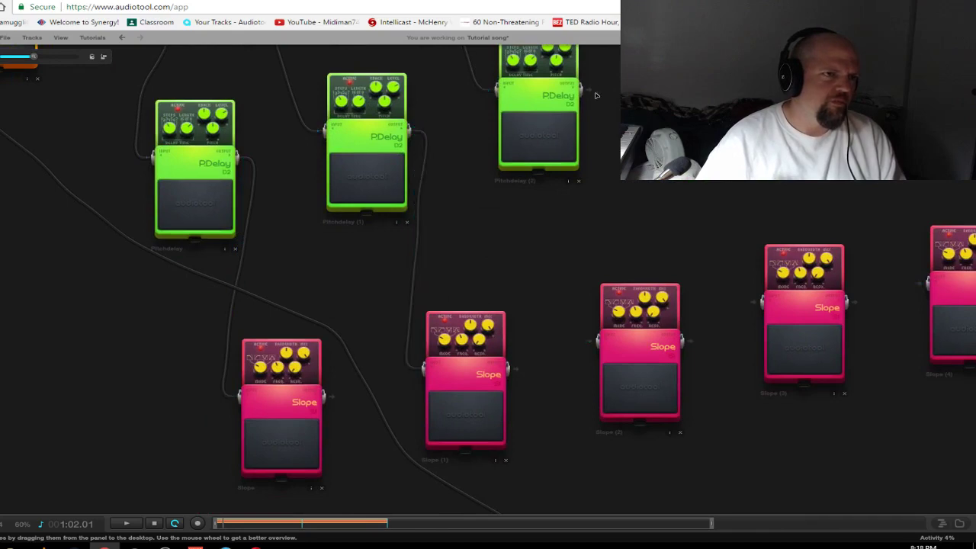
drag(596, 95, 590, 339)
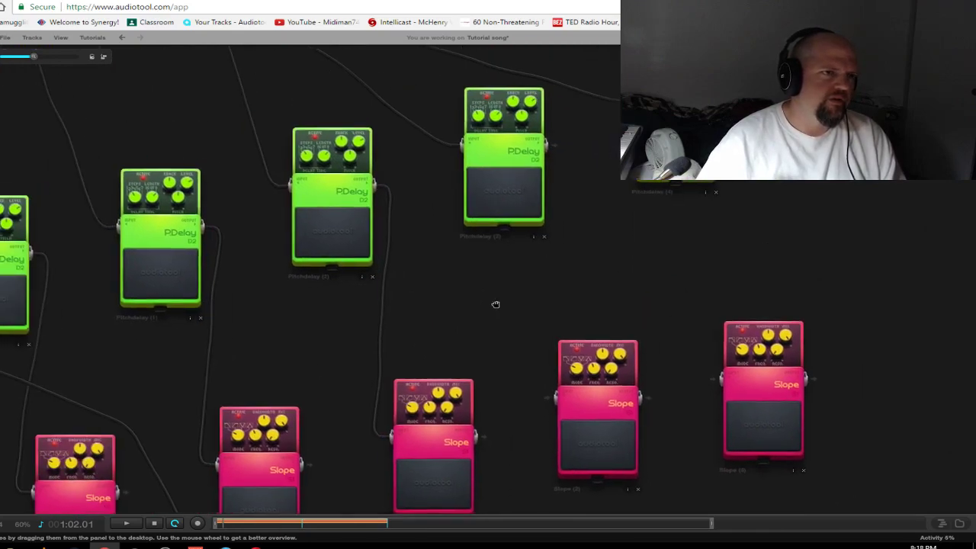
drag(546, 145, 563, 391)
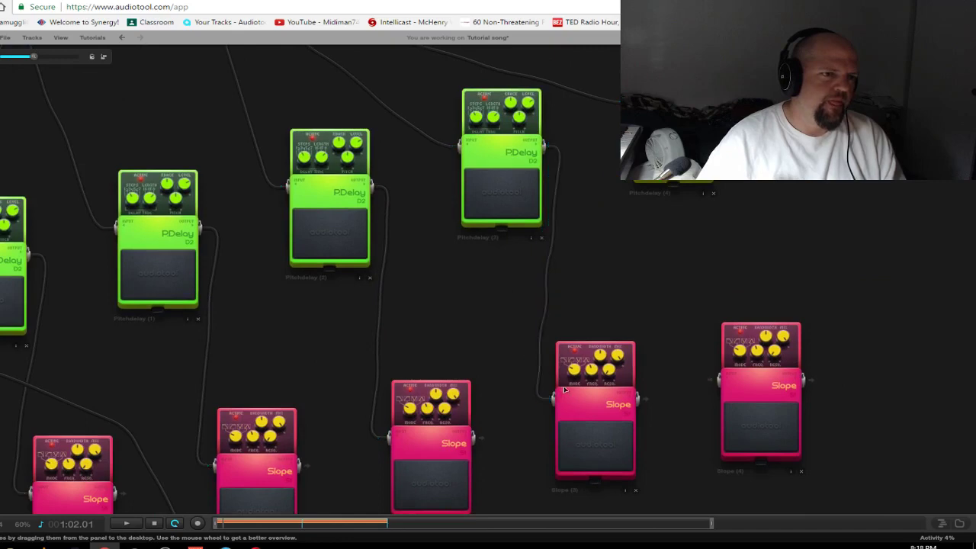
drag(717, 100, 717, 379)
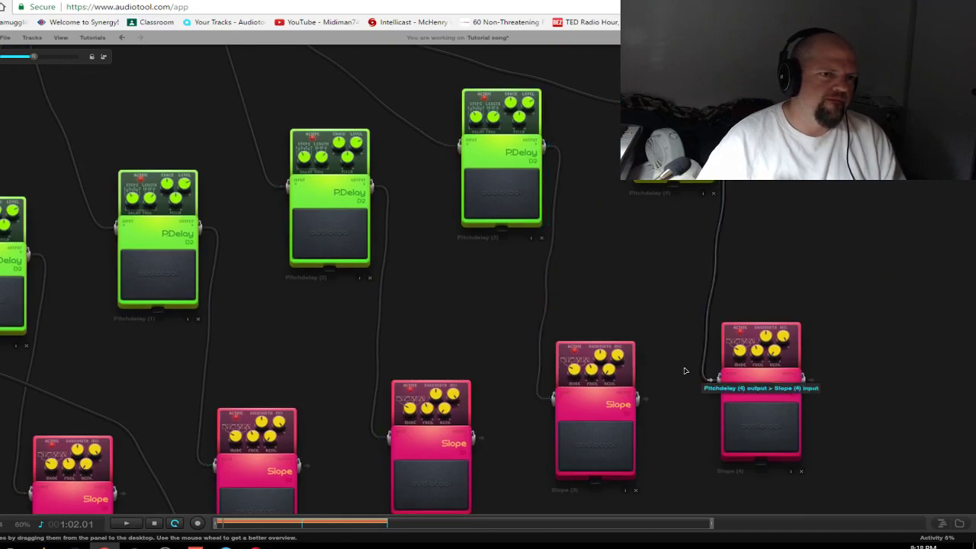
Move the Kobolt mixer closer to the Slope pedals and connect the first three Slopes' outputs to its inputs 1, 2 and 3
drag(473, 322, 451, 213)
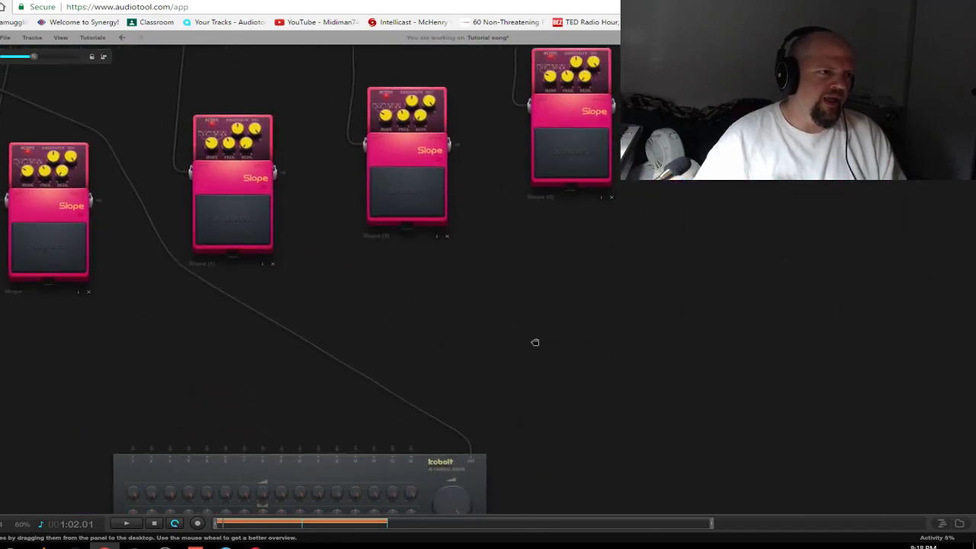
drag(535, 342, 535, 380)
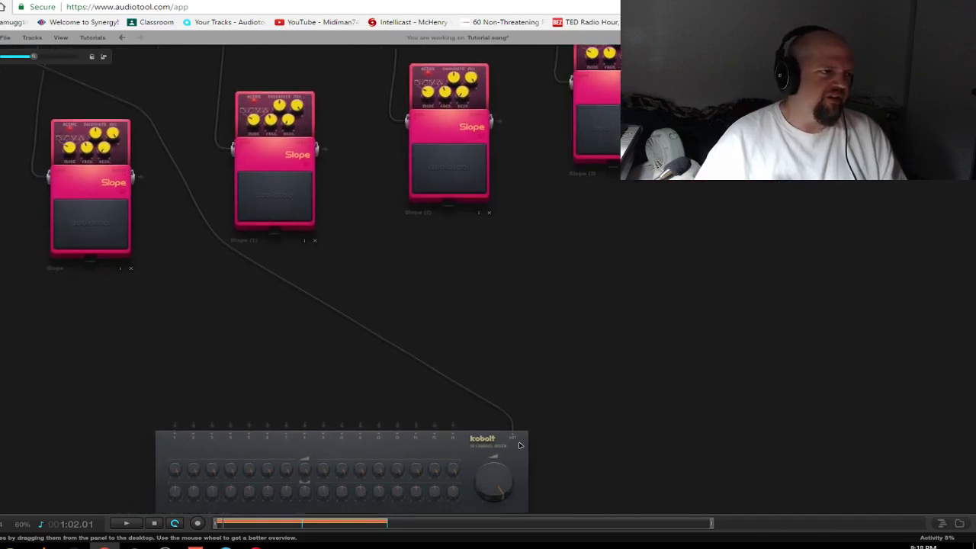
drag(517, 452, 581, 381)
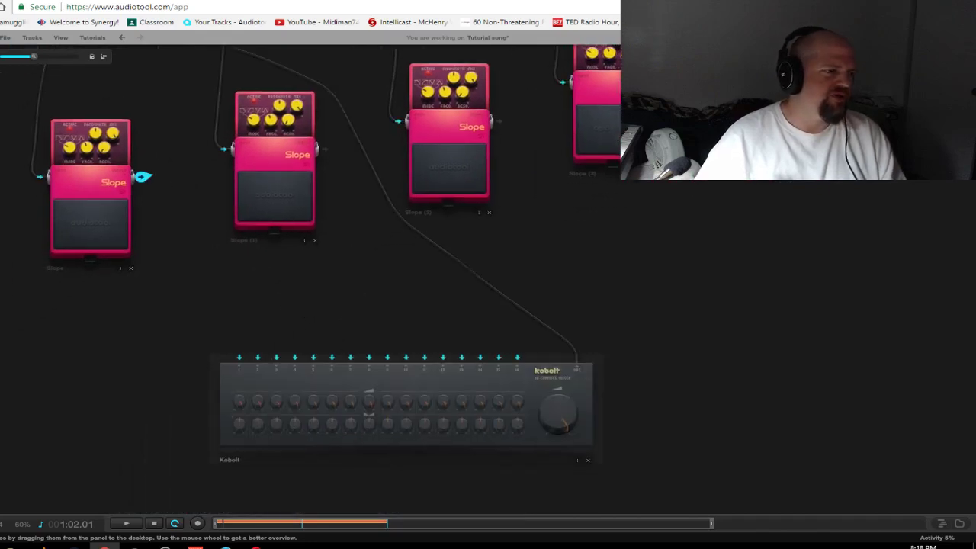
drag(136, 177, 239, 358)
drag(328, 154, 257, 358)
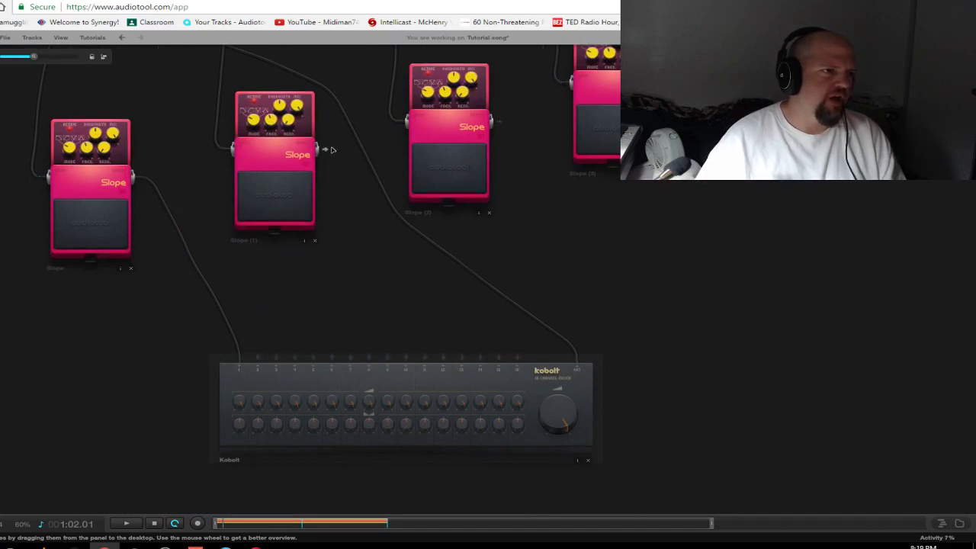
drag(332, 151, 258, 358)
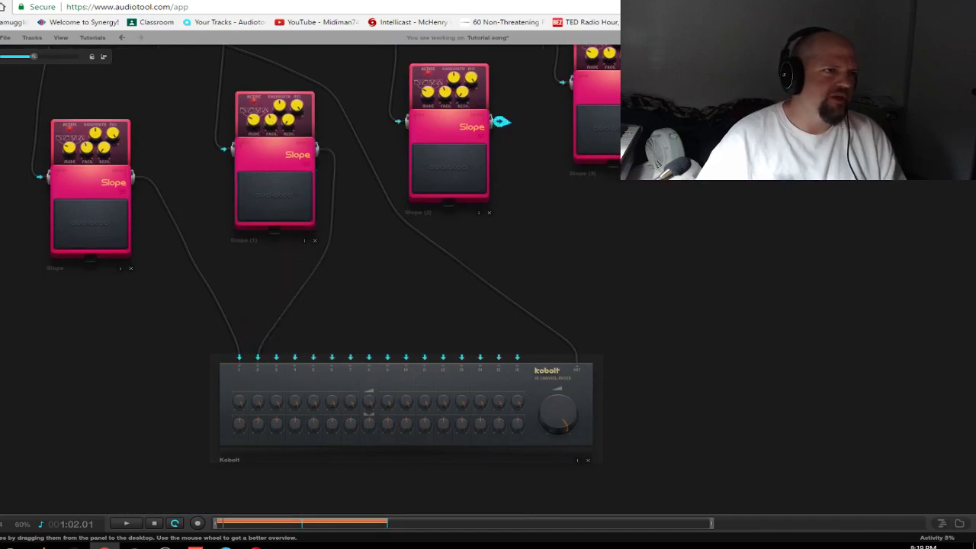
drag(499, 121, 276, 357)
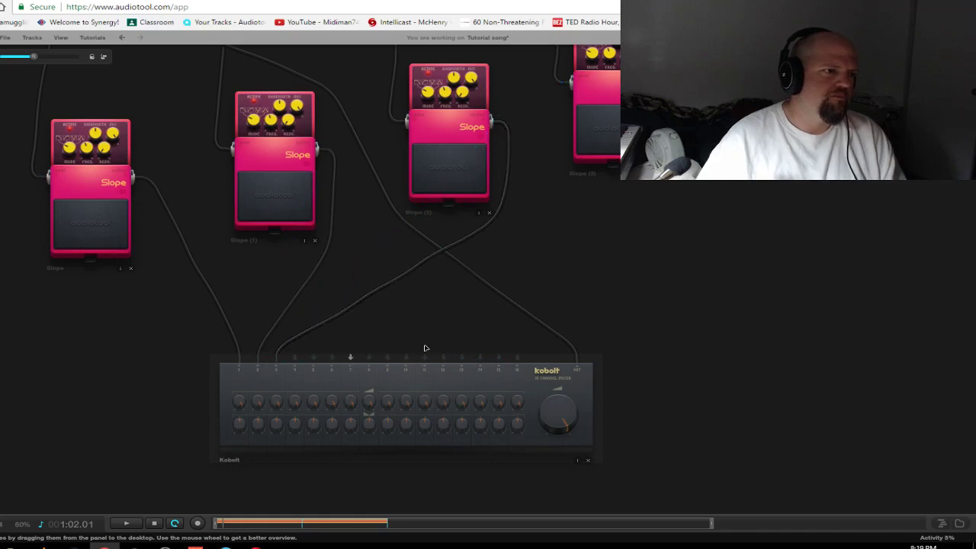
Connect the fourth and fifth Slope pedals' outputs to Kobolt mixer inputs 4 and 5
drag(730, 314, 612, 302)
drag(546, 70, 178, 344)
drag(610, 264, 509, 344)
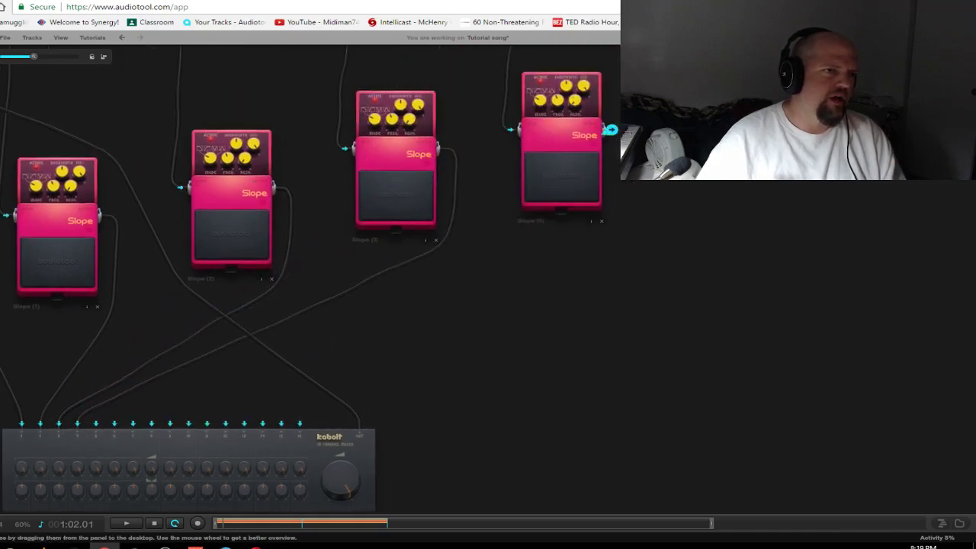
drag(611, 129, 93, 425)
Examine the effect chain from the Kobolt mixer back to the Delay pedal, including its delay time controls, the splitters and the Pitch Delays
drag(429, 418, 840, 345)
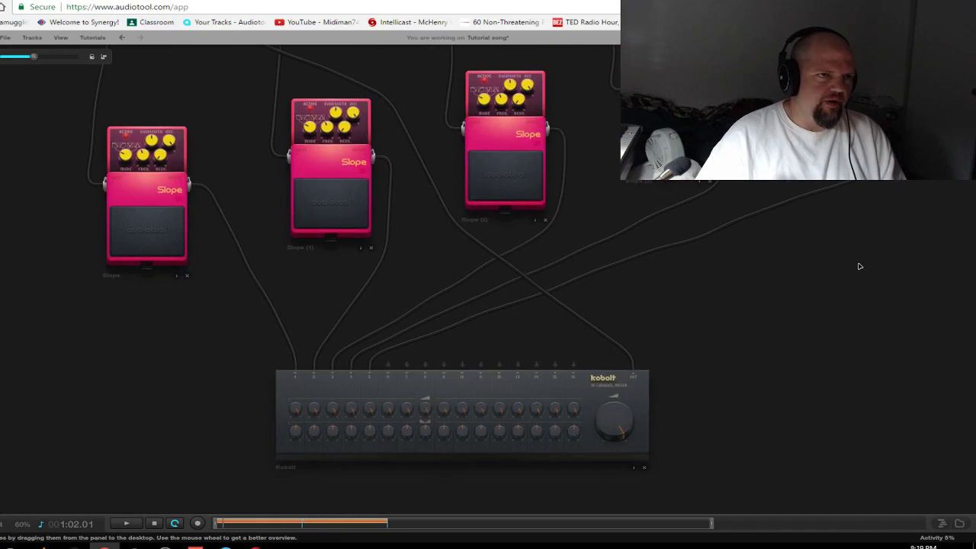
scroll(705, 272, up, 3)
drag(519, 123, 508, 394)
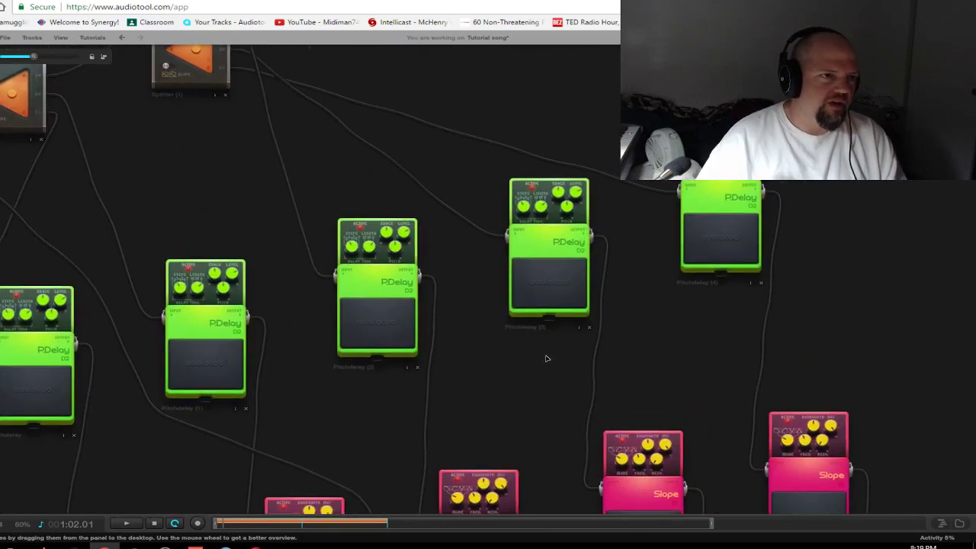
scroll(610, 252, up, 3)
scroll(640, 316, down, 2)
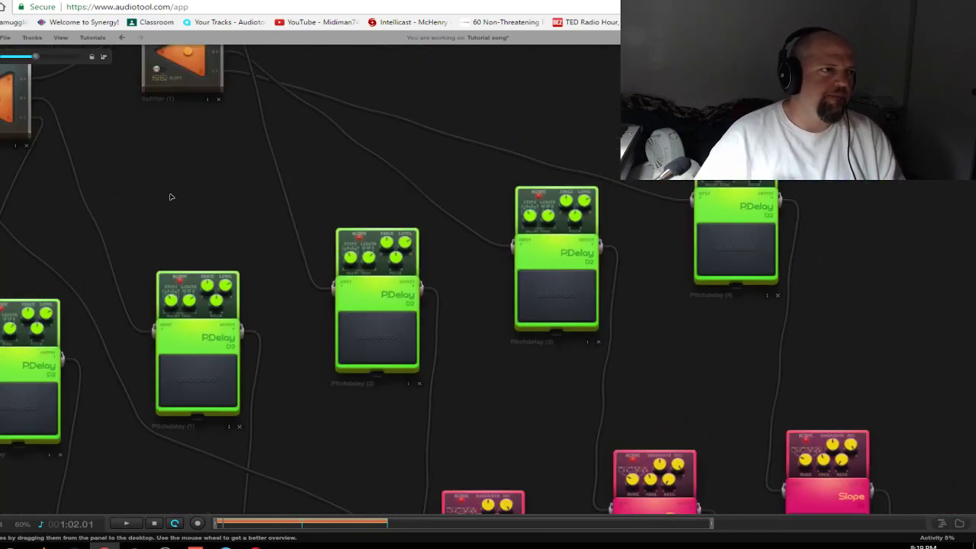
drag(171, 197, 708, 301)
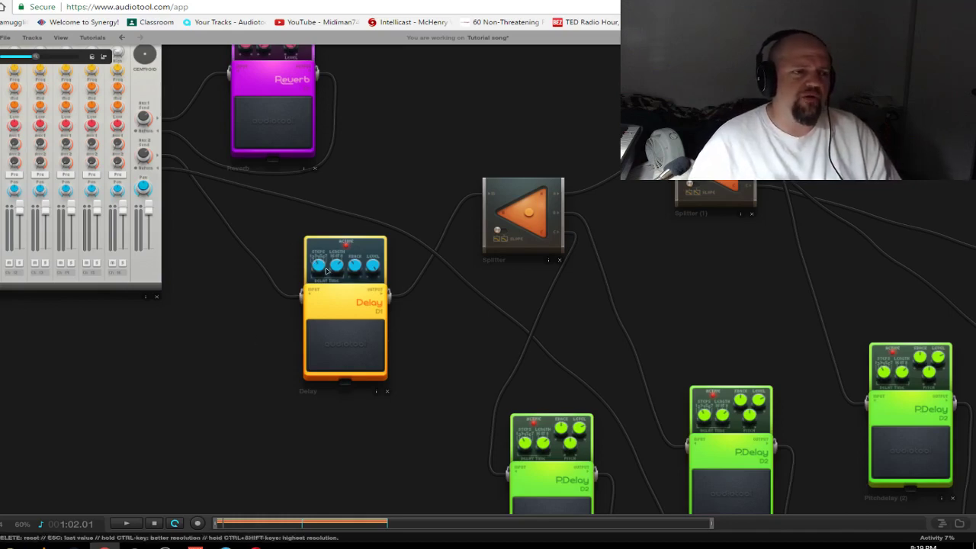
mouse_move(325, 273)
drag(711, 288, 601, 217)
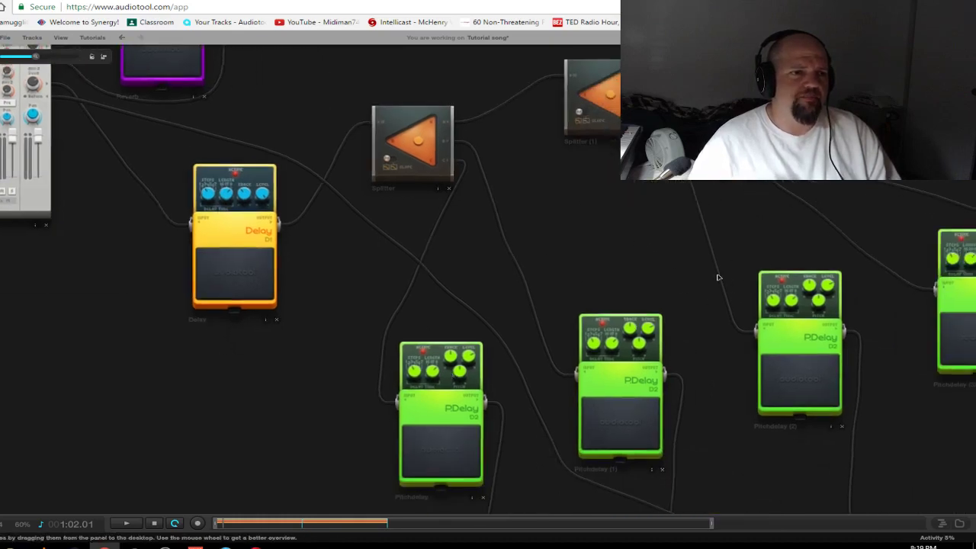
drag(507, 386, 215, 351)
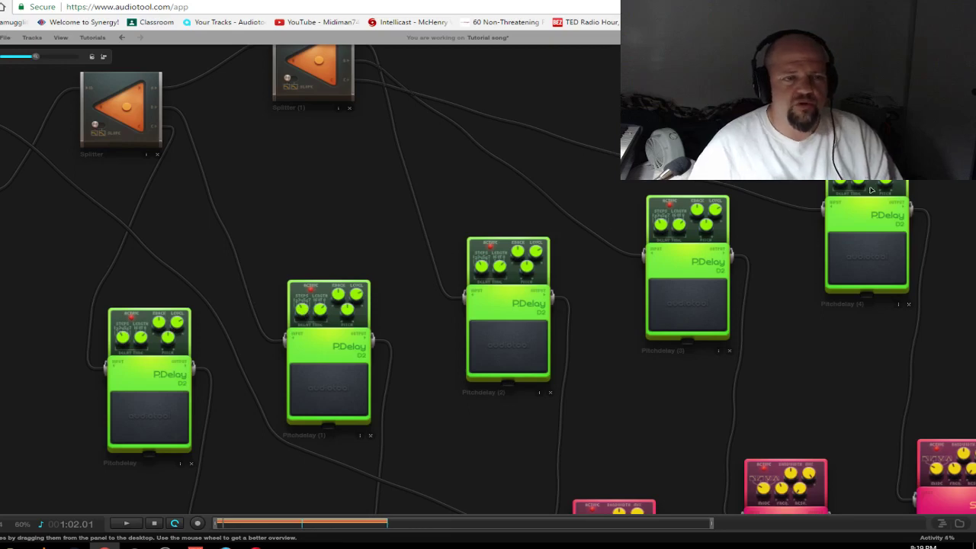
Set the first and second Pitch Delay pedals to full level and 0% feedback
scroll(116, 373, up, 4)
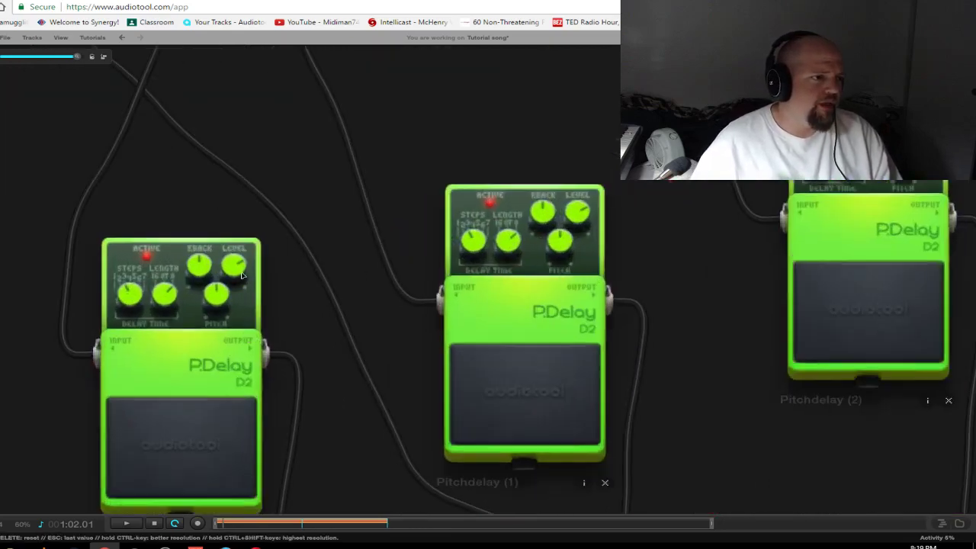
drag(241, 275, 233, 171)
drag(200, 267, 199, 295)
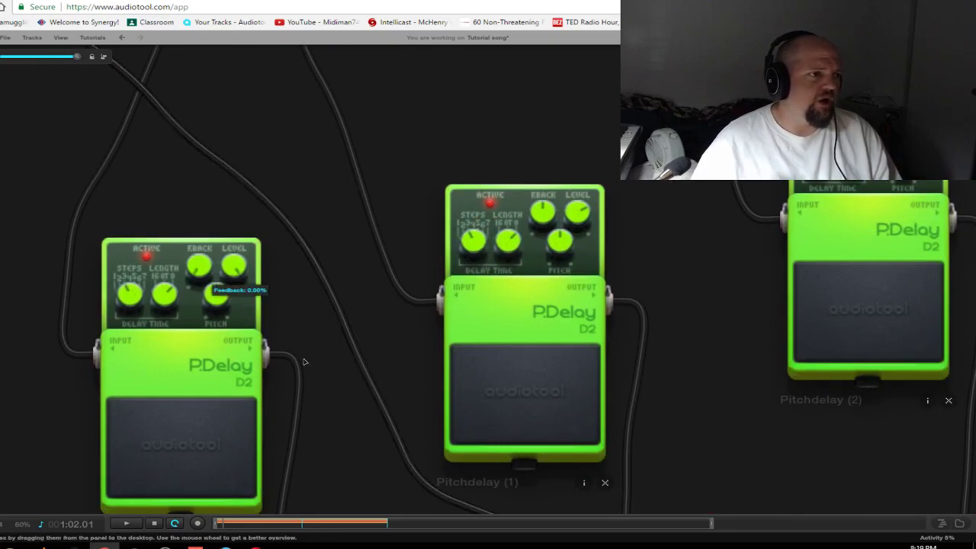
drag(405, 135, 313, 183)
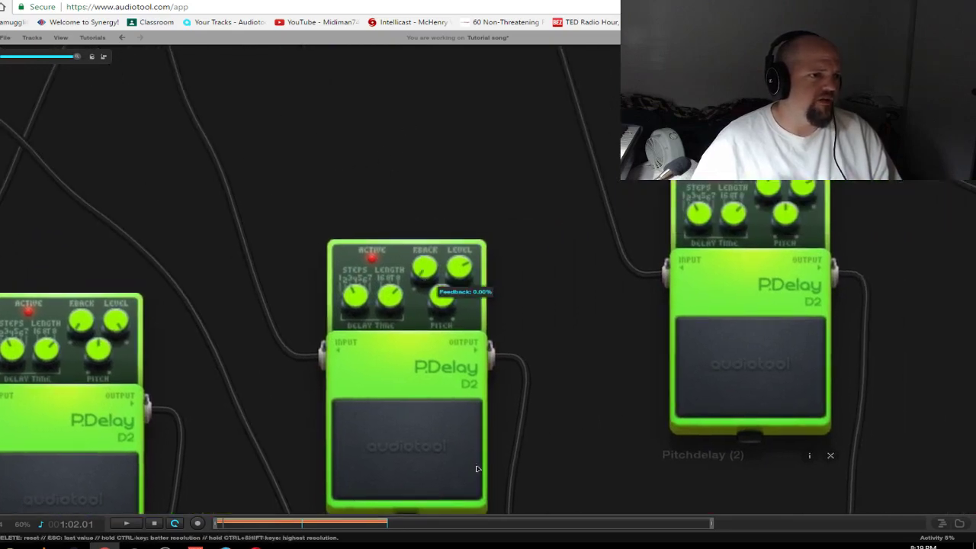
drag(459, 267, 302, 142)
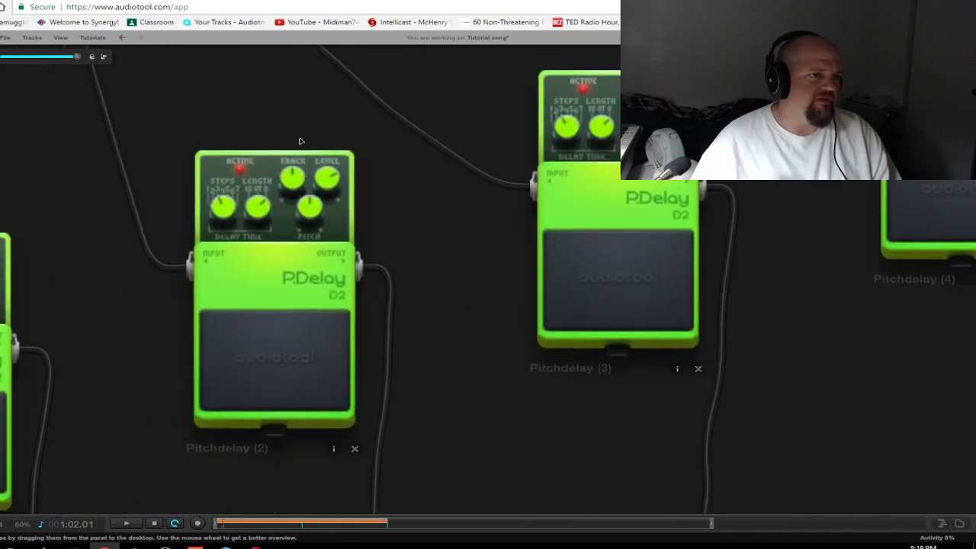
Set the third and fourth Pitch Delay pedals to full level and 0% feedback
drag(331, 176, 345, 76)
drag(297, 179, 433, 462)
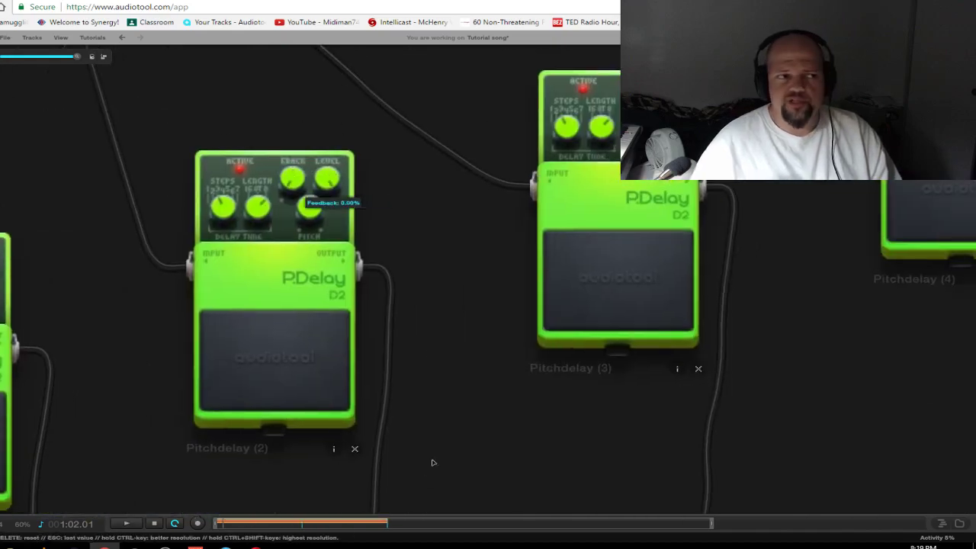
drag(389, 293, 191, 393)
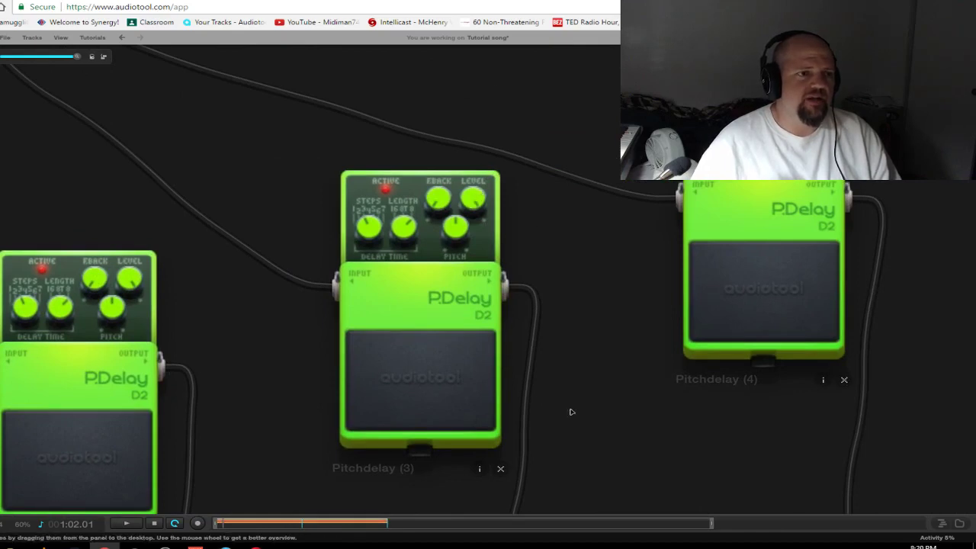
drag(696, 391, 848, 309)
scroll(848, 309, down, 3)
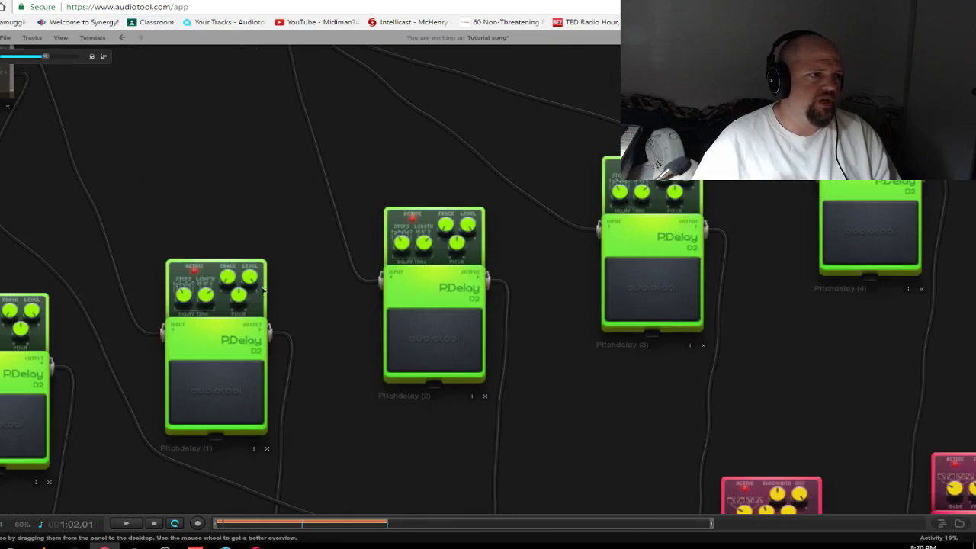
Set the first Slope pedal's filter frequency to 10000
drag(343, 442, 390, 173)
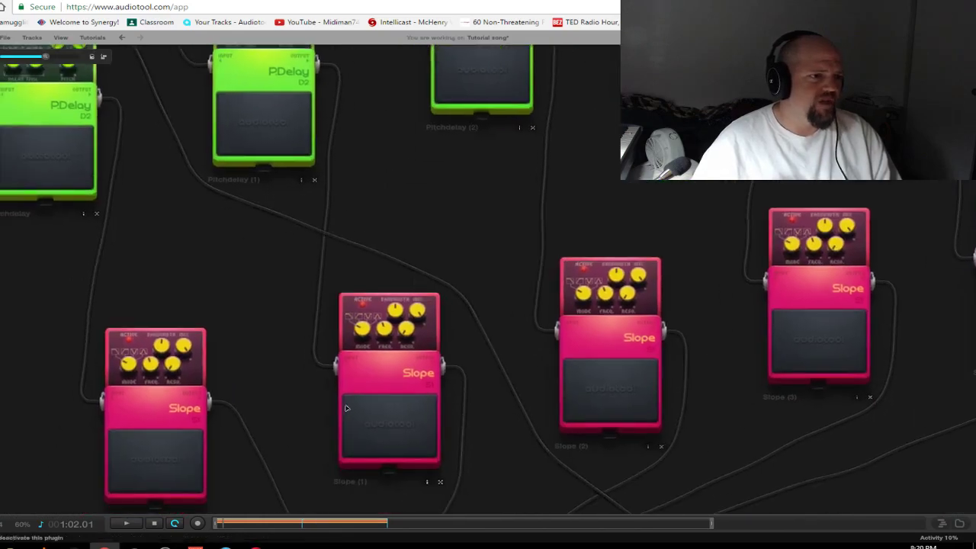
scroll(266, 403, up, 3)
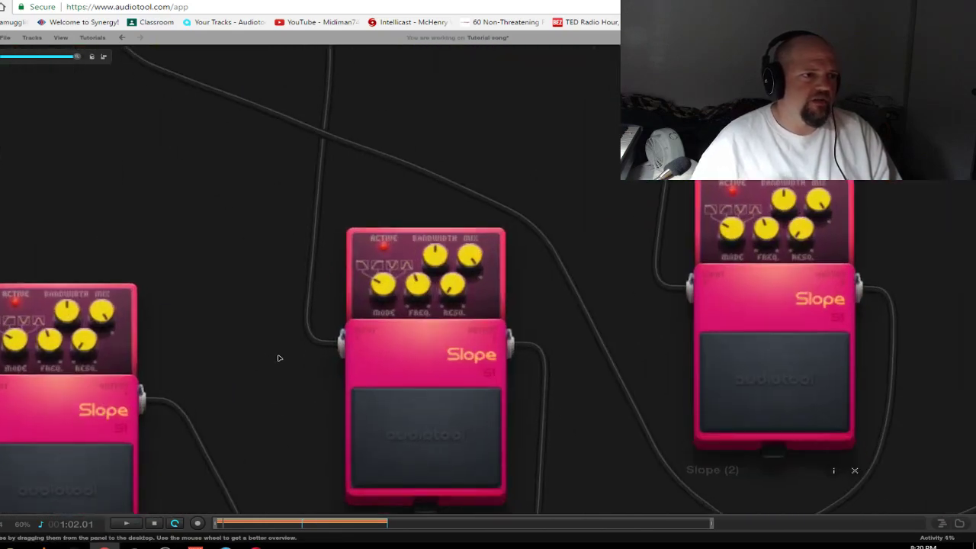
drag(278, 357, 236, 367)
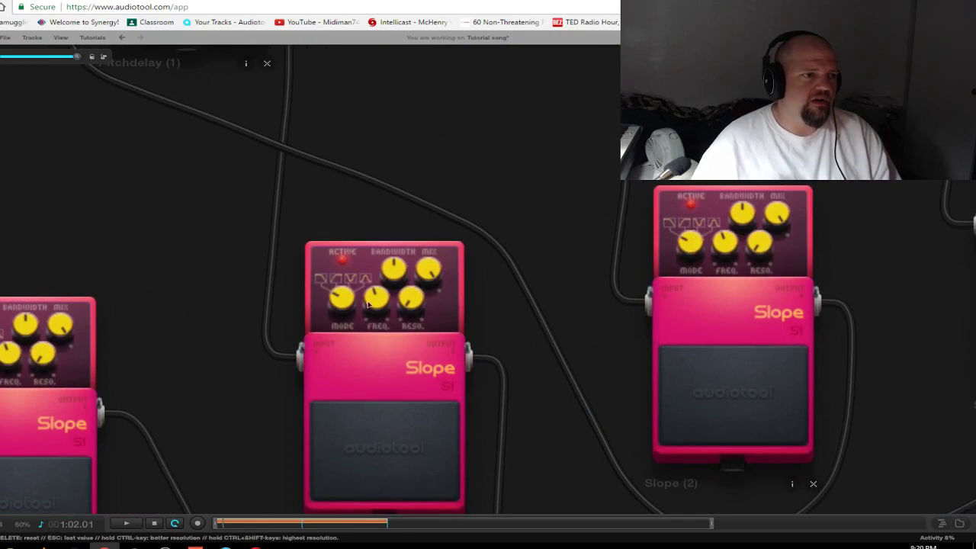
drag(183, 396, 426, 363)
drag(250, 320, 259, 290)
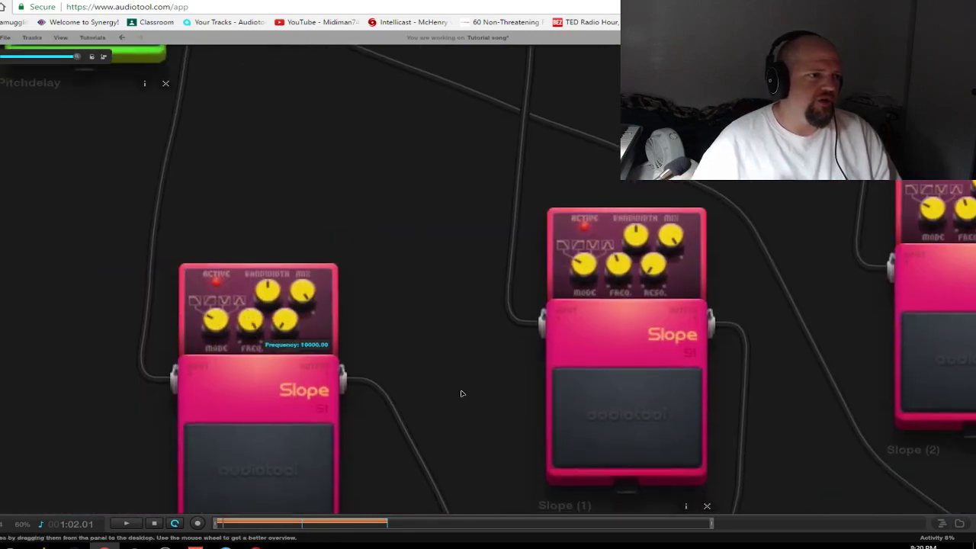
Raise the filter frequency on the third Slope pedal and check the frequency settings of the remaining Slopes
scroll(461, 394, down, 3)
drag(387, 227, 138, 204)
drag(309, 294, 313, 264)
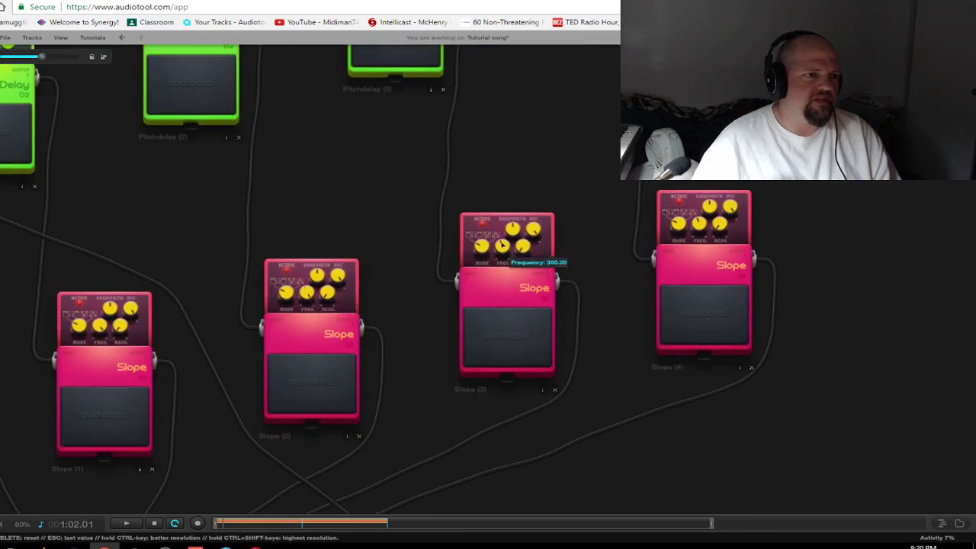
mouse_move(700, 224)
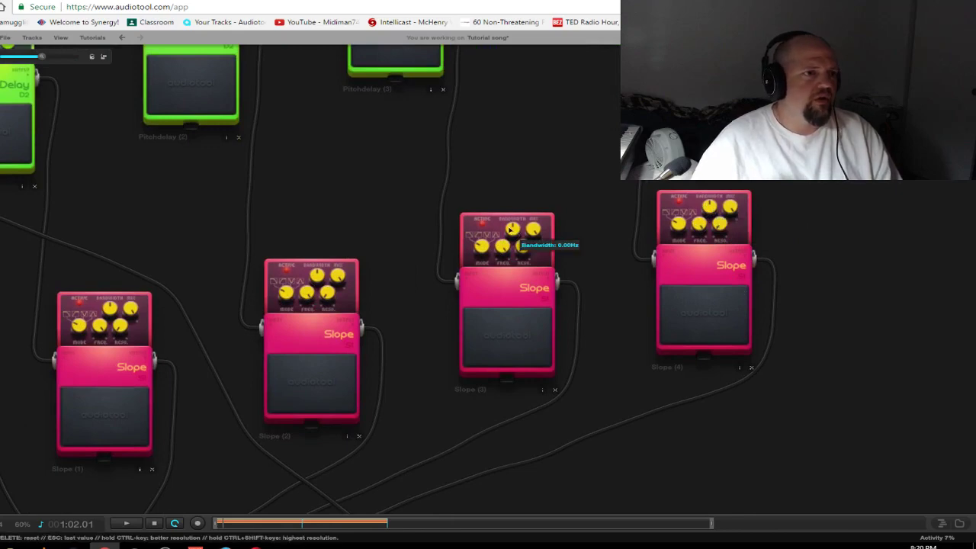
Set the Delay pedal's delay time steps to 1
drag(416, 305, 508, 437)
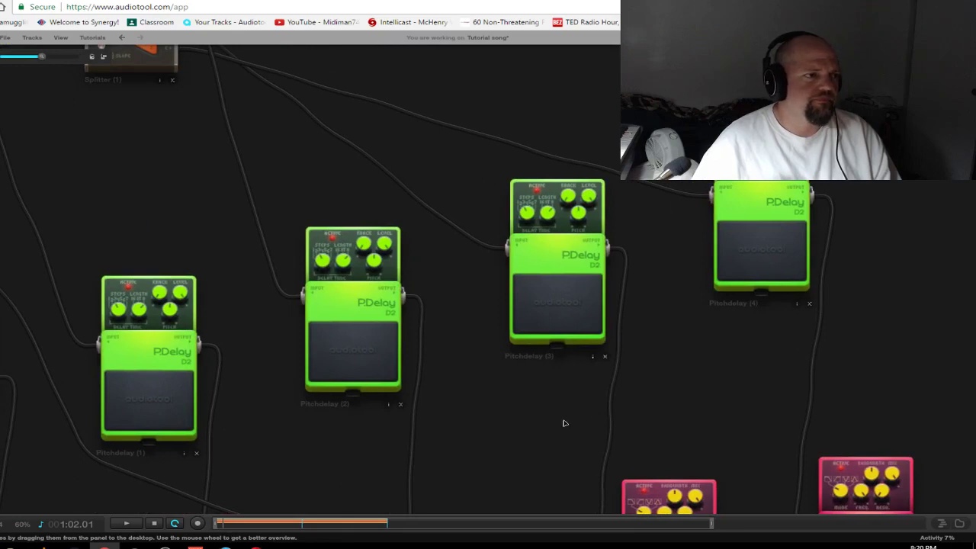
drag(106, 178, 892, 278)
scroll(469, 242, up, 3)
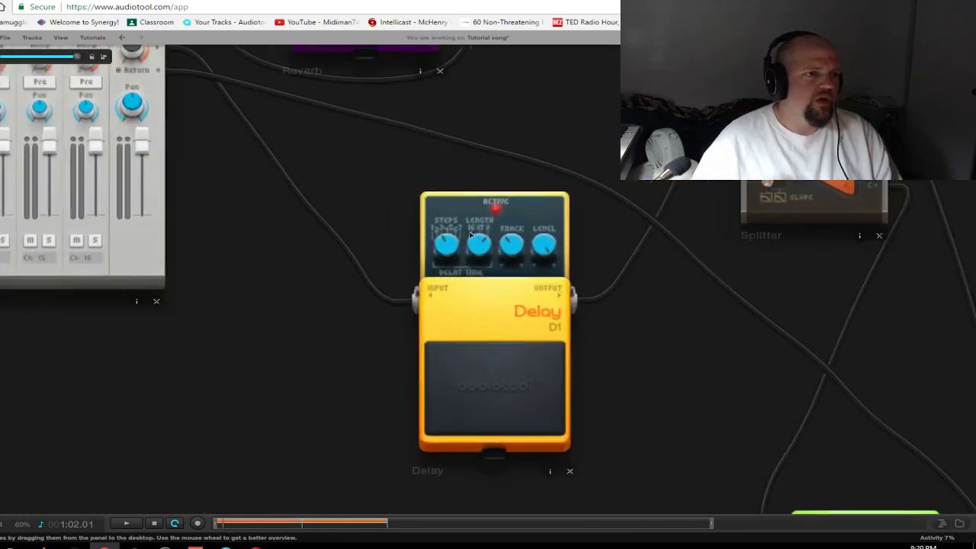
mouse_move(457, 248)
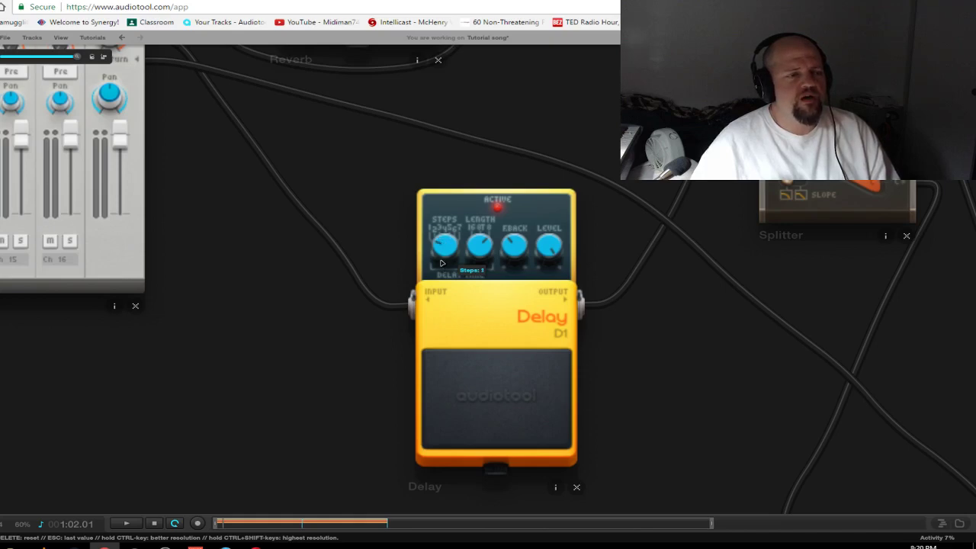
Raise the Delay pedal's feedback to about 66%, with the step length at 1/8
scroll(621, 359, down, 3)
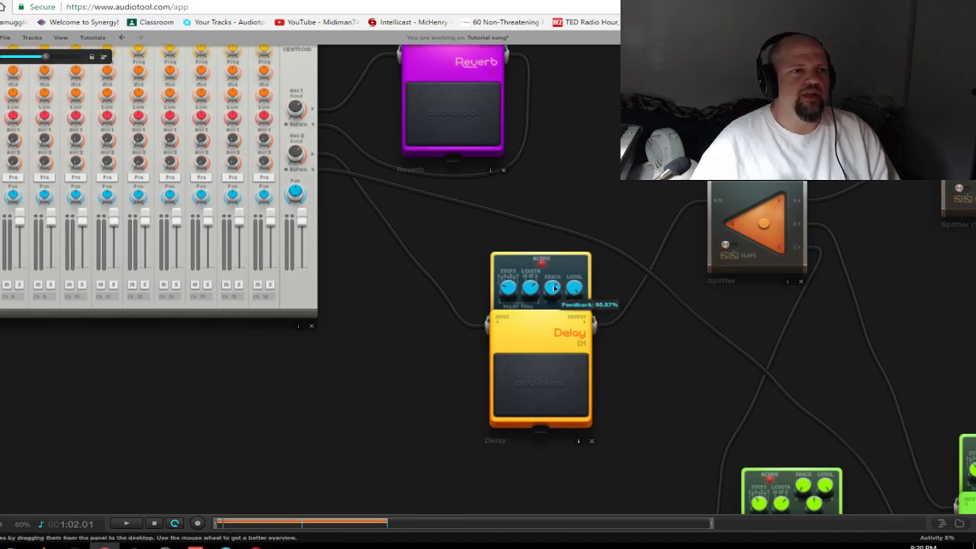
scroll(554, 285, up, 3)
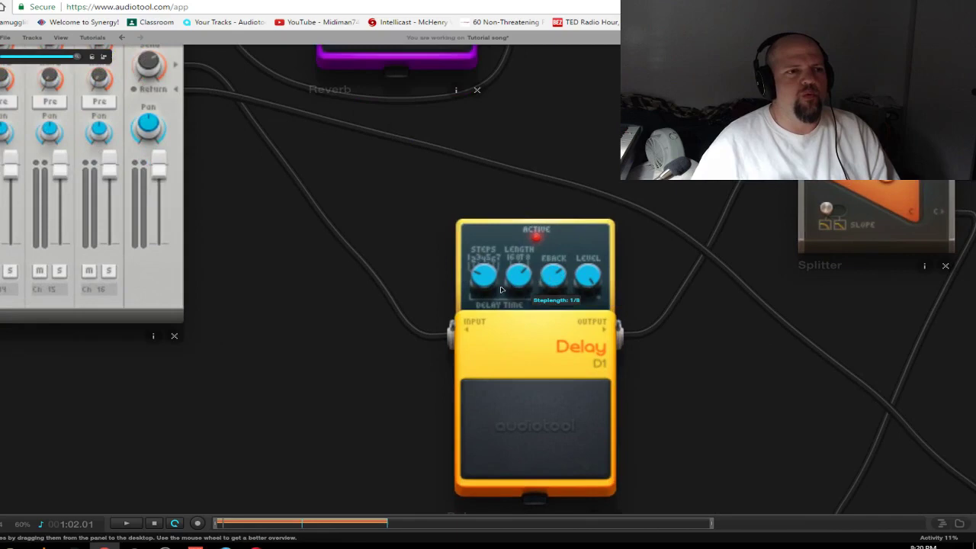
scroll(532, 305, down, 2)
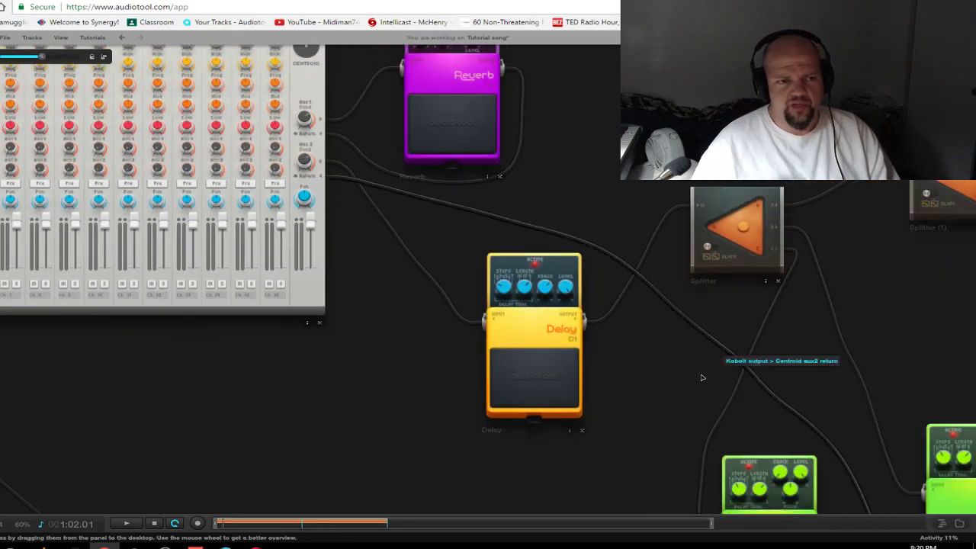
Fine-tune the pitch of the second Pitch Delay pedal
drag(701, 374, 334, 243)
drag(688, 343, 432, 305)
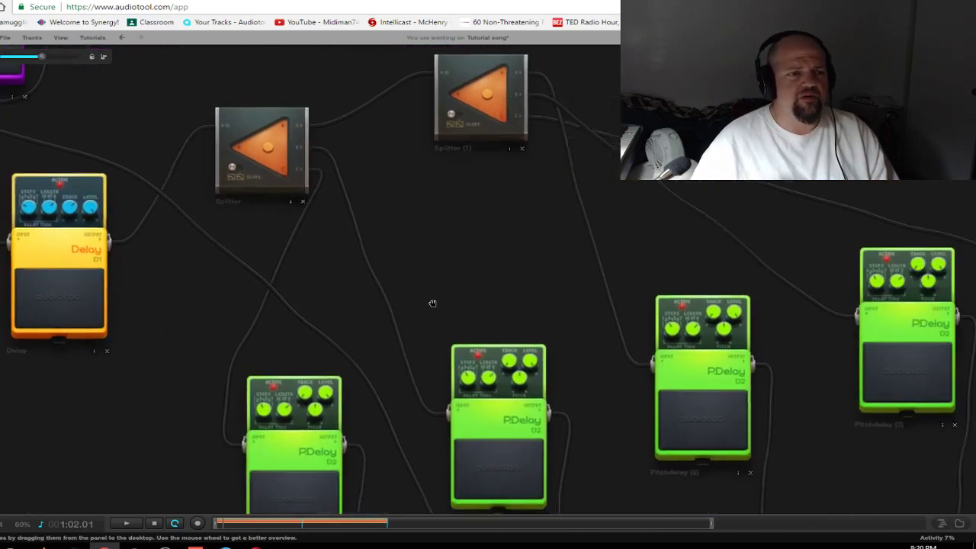
drag(942, 224, 975, 198)
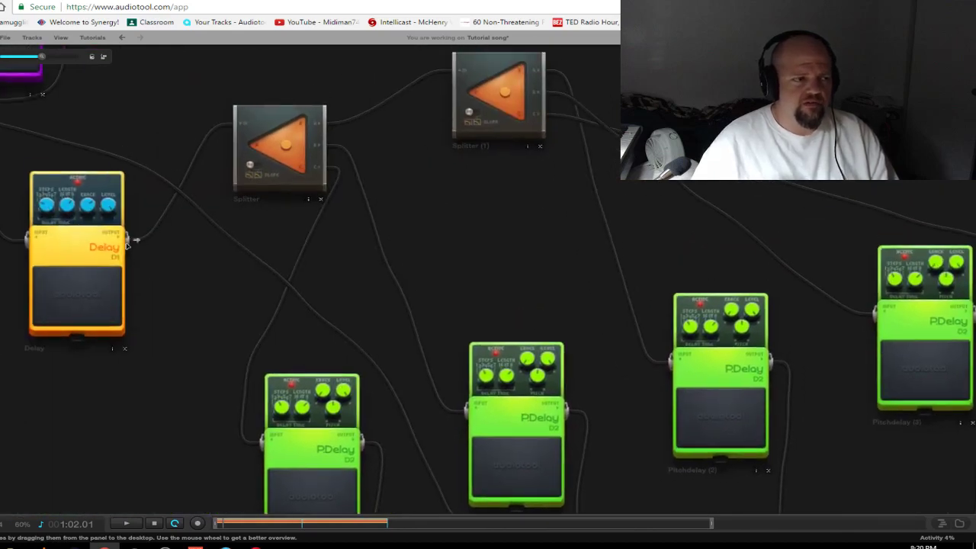
drag(221, 389, 211, 410)
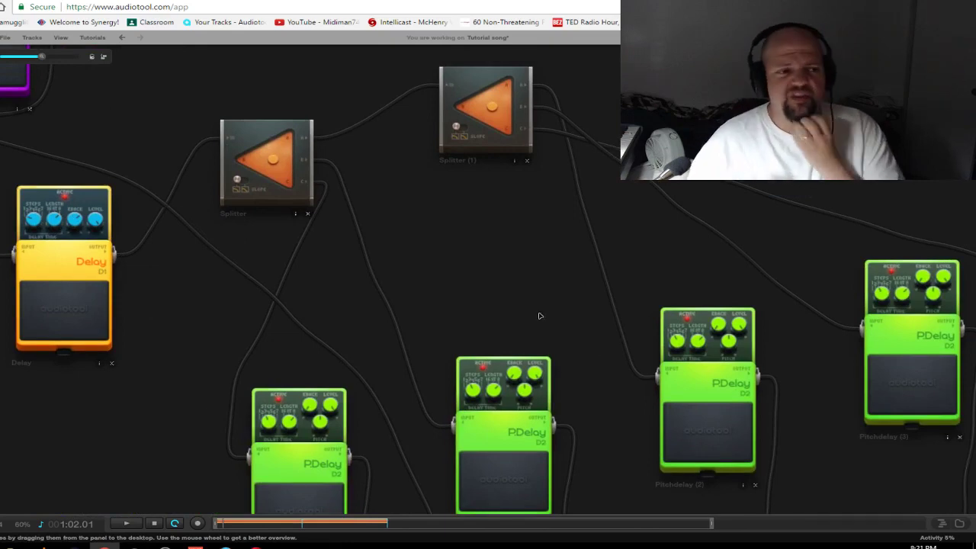
drag(495, 292, 483, 218)
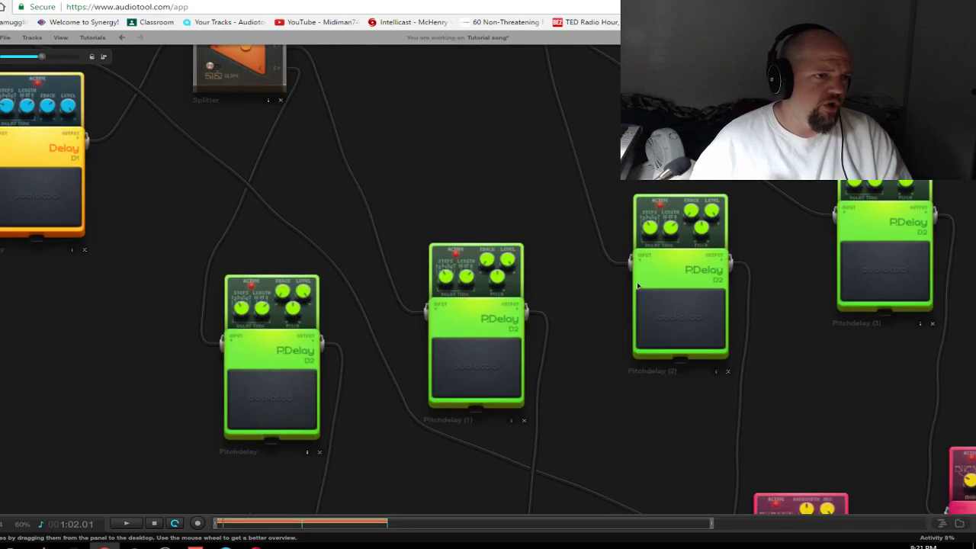
drag(581, 330, 454, 342)
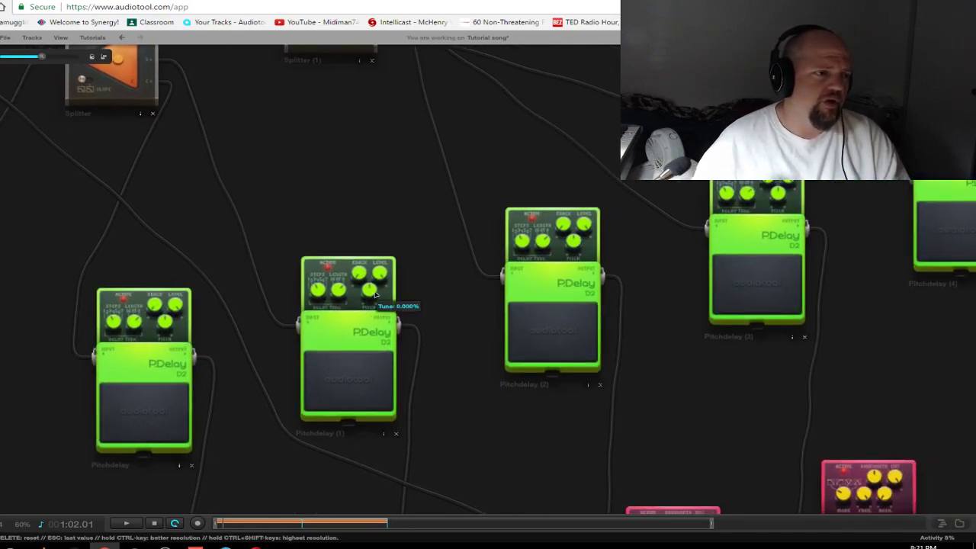
drag(655, 272, 529, 349)
scroll(417, 328, up, 3)
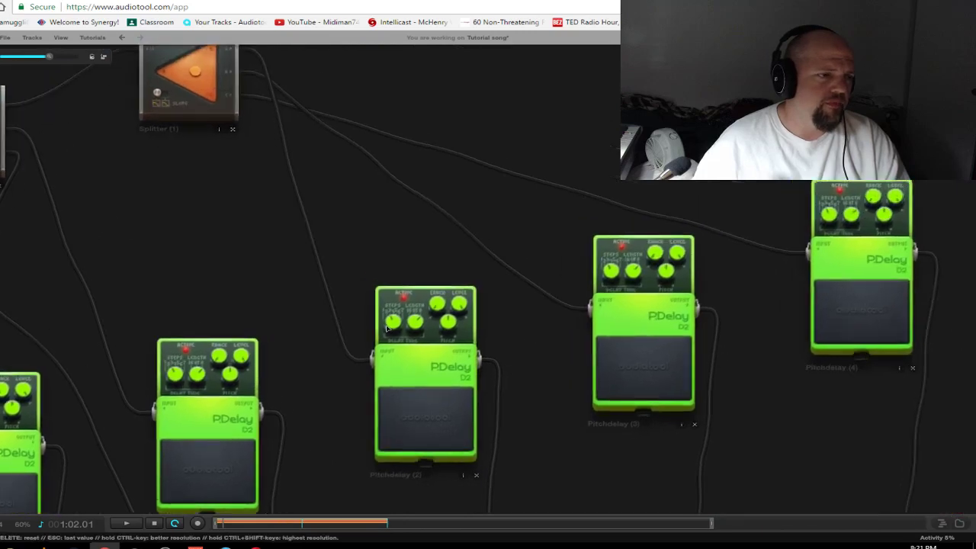
scroll(239, 412, down, 5)
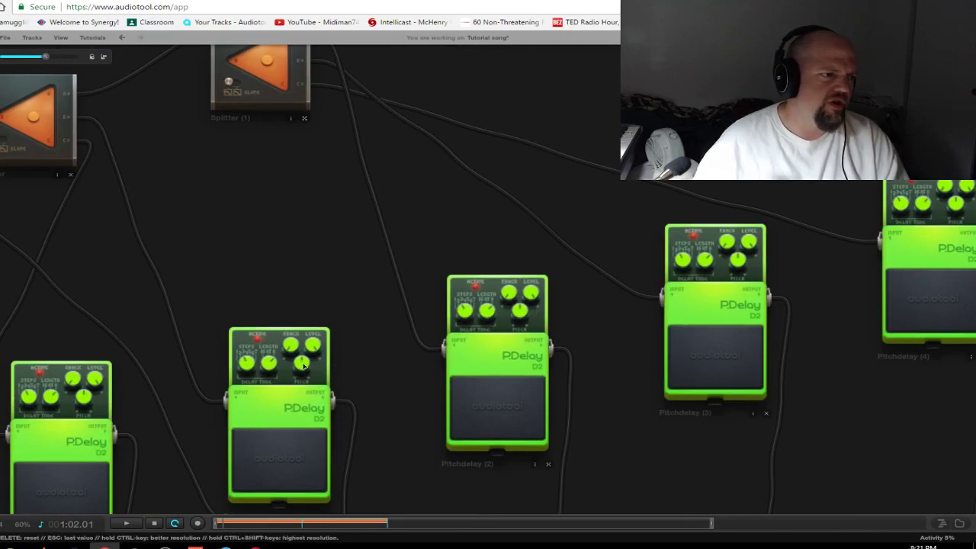
mouse_move(304, 366)
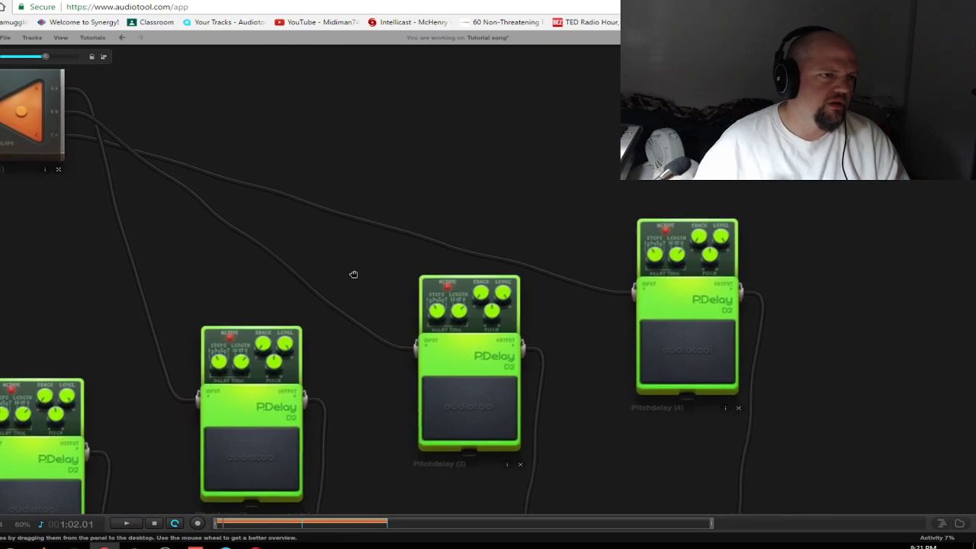
Set the pitch tuning to 4% on the fourth Pitch Delay pedal and to -8% on the fifth
scroll(353, 275, up, 3)
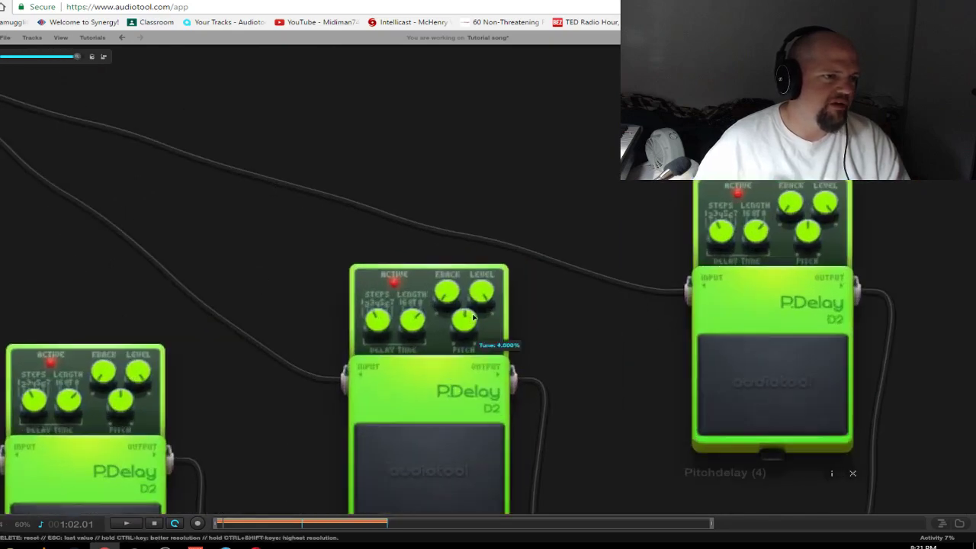
drag(630, 340, 492, 361)
drag(671, 254, 672, 259)
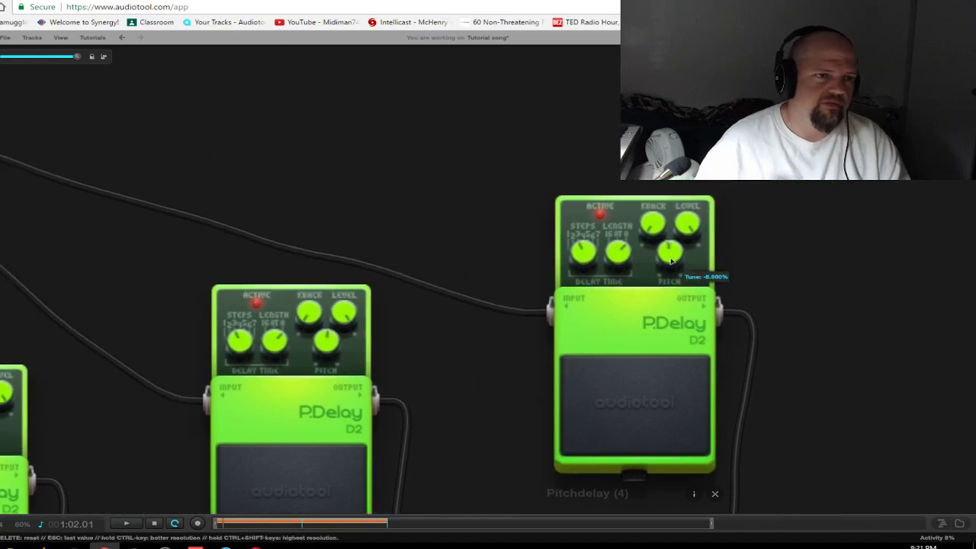
Check the filter frequency of the first Slope pedal
scroll(458, 405, down, 4)
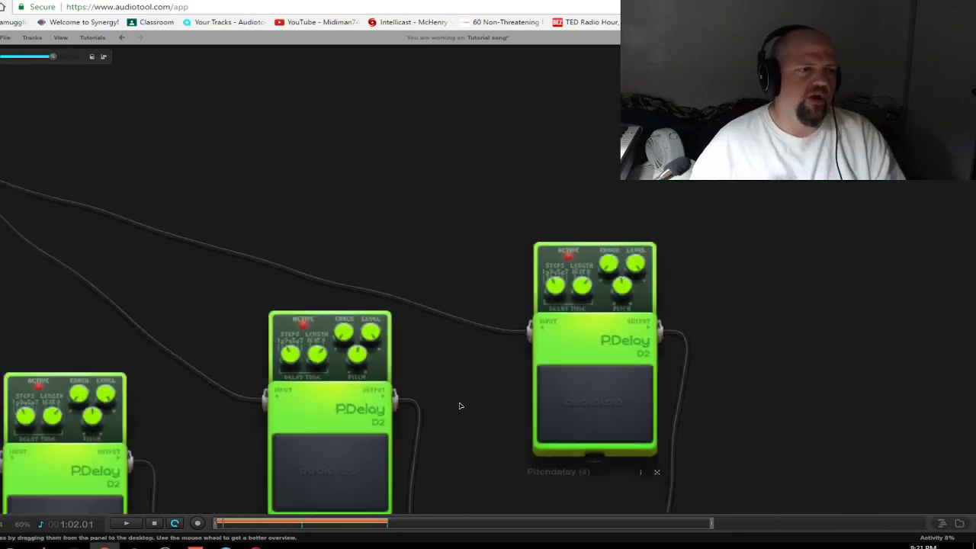
drag(466, 427, 538, 183)
scroll(506, 373, down, 5)
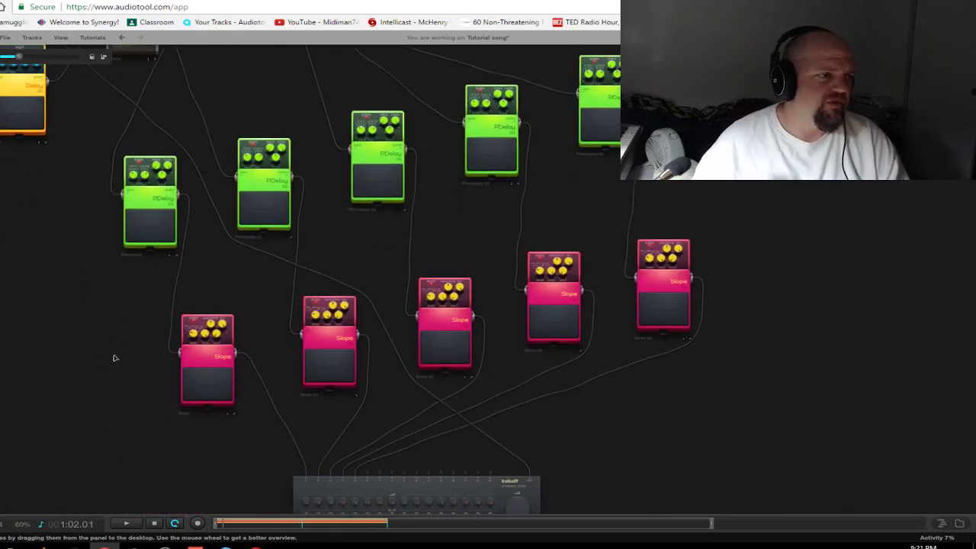
scroll(194, 349, up, 3)
scroll(194, 349, up, 3)
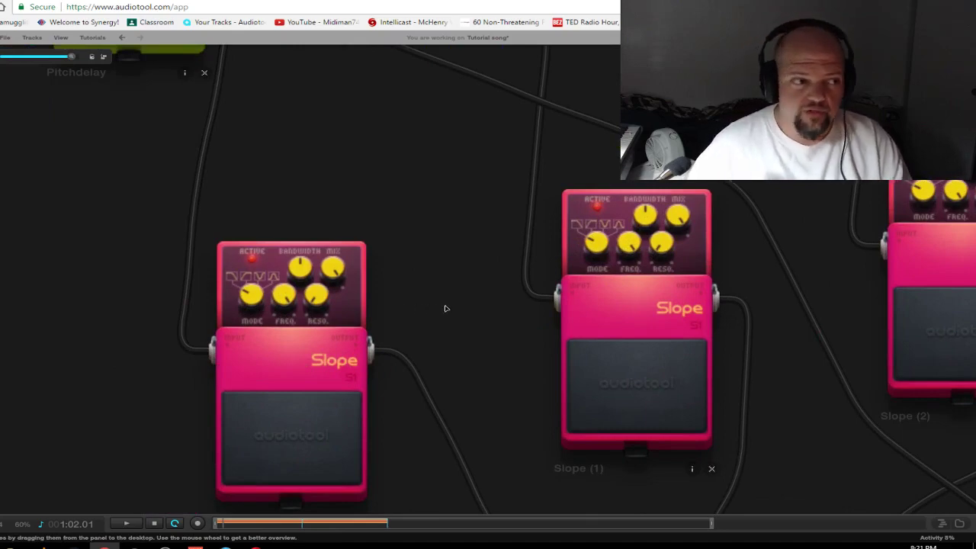
drag(284, 299, 284, 287)
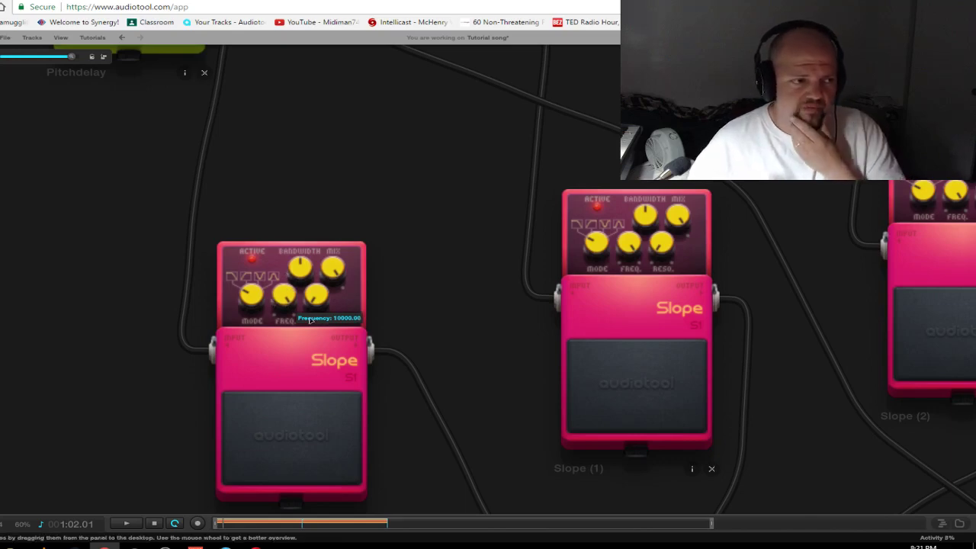
drag(284, 297, 279, 256)
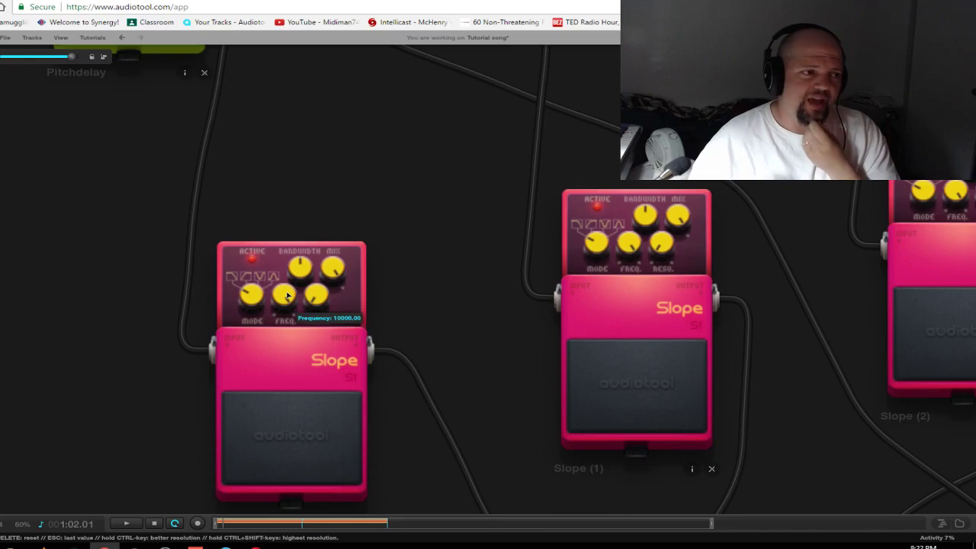
Solo channel 4 on the mixer and briefly play the loop
scroll(488, 305, down, 5)
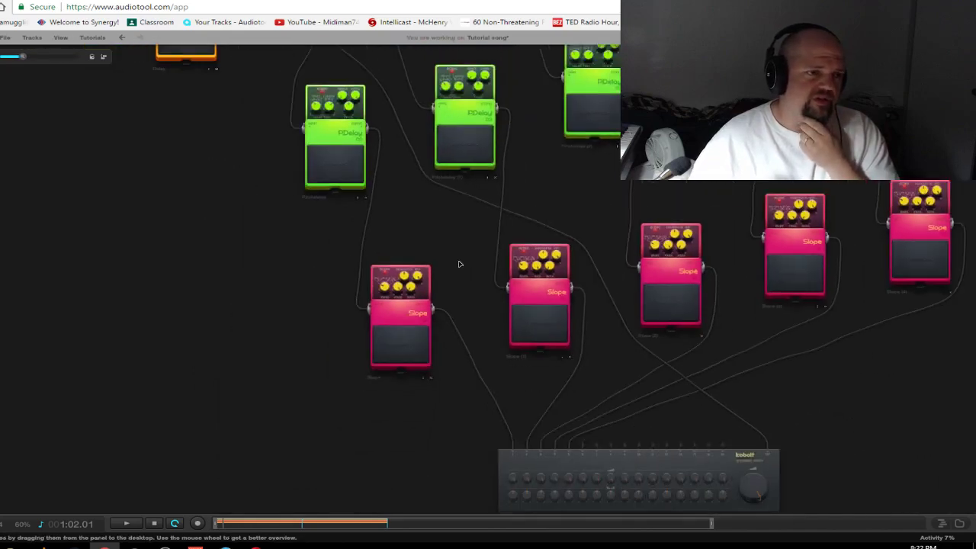
drag(443, 242, 427, 331)
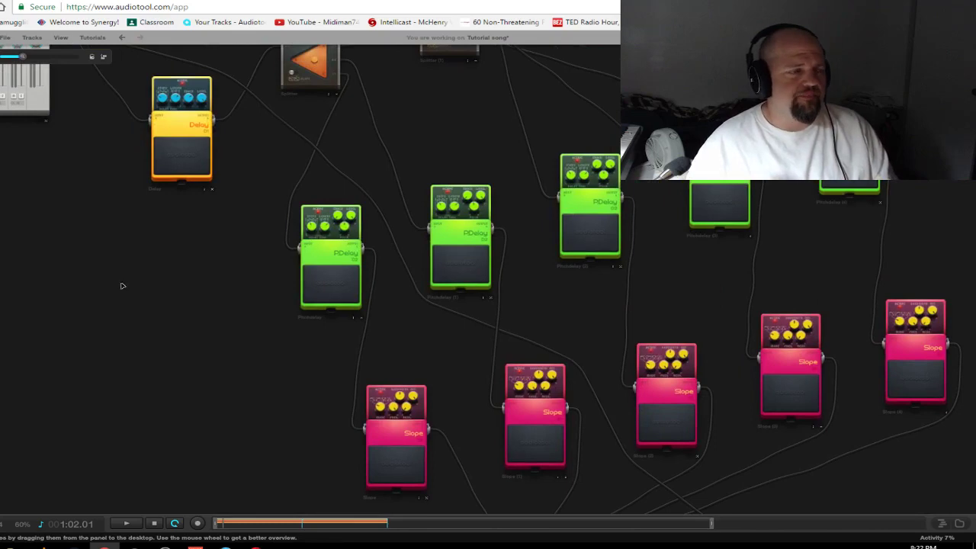
drag(169, 285, 722, 460)
scroll(338, 257, up, 3)
drag(413, 372, 397, 409)
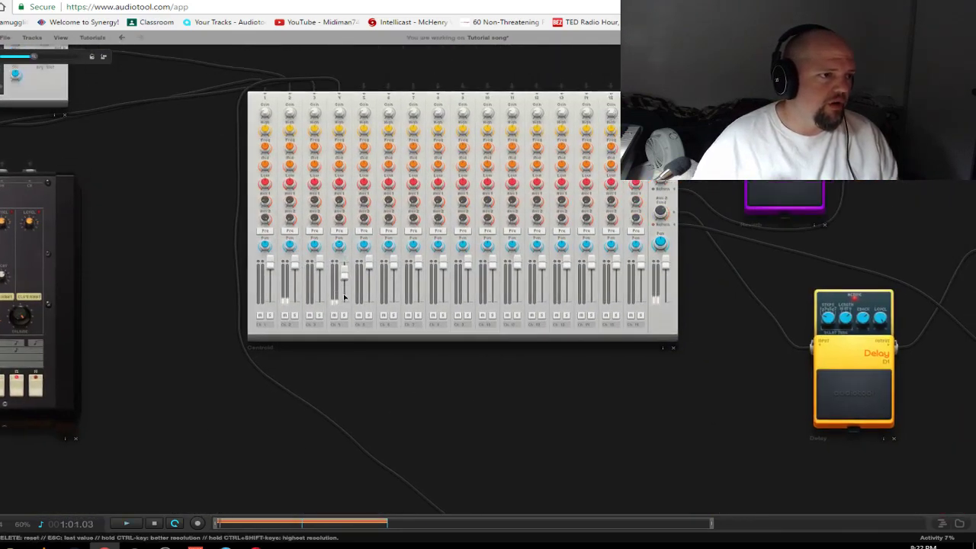
Set the first Pitch Delay pedal's delay time to 1 step with a step length of 1/16
scroll(660, 445, down, 4)
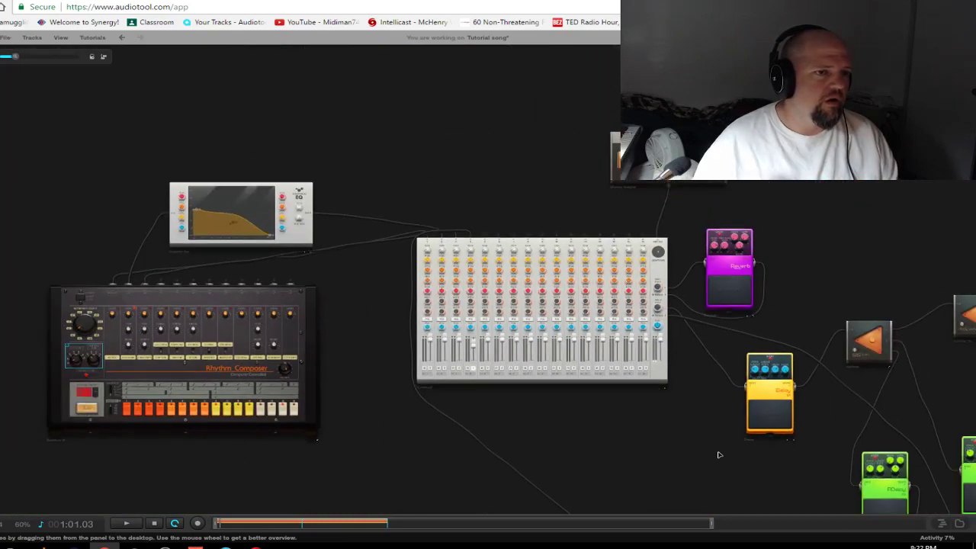
drag(718, 455, 266, 282)
scroll(398, 257, up, 3)
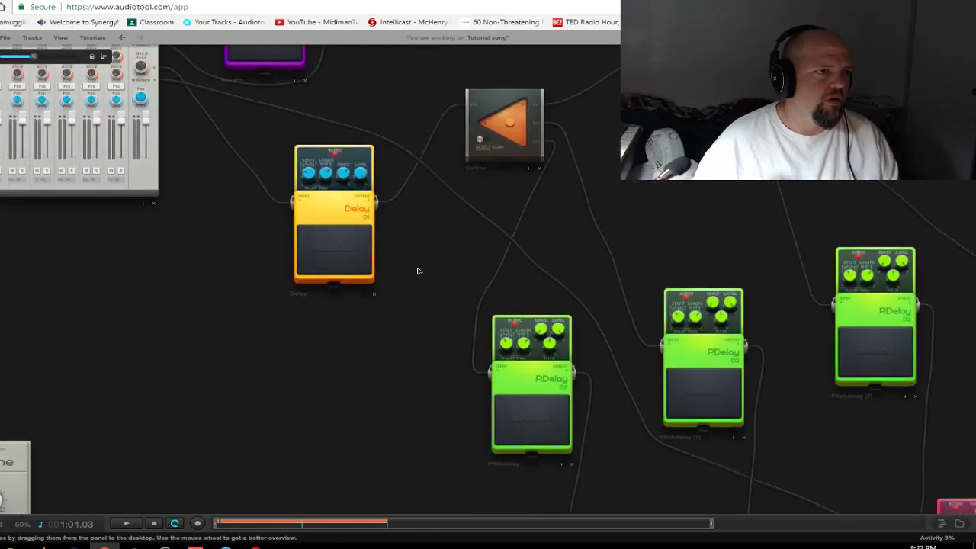
scroll(427, 267, up, 3)
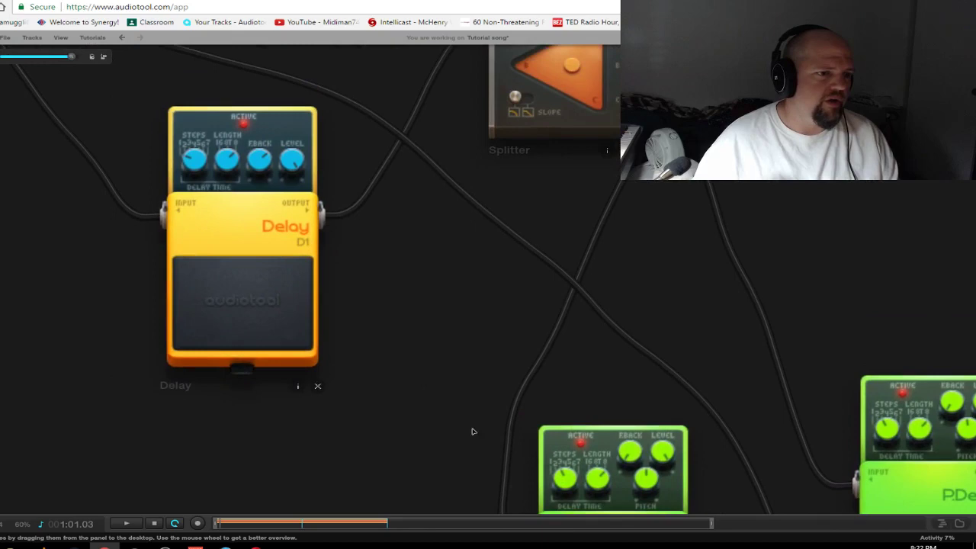
drag(472, 431, 285, 366)
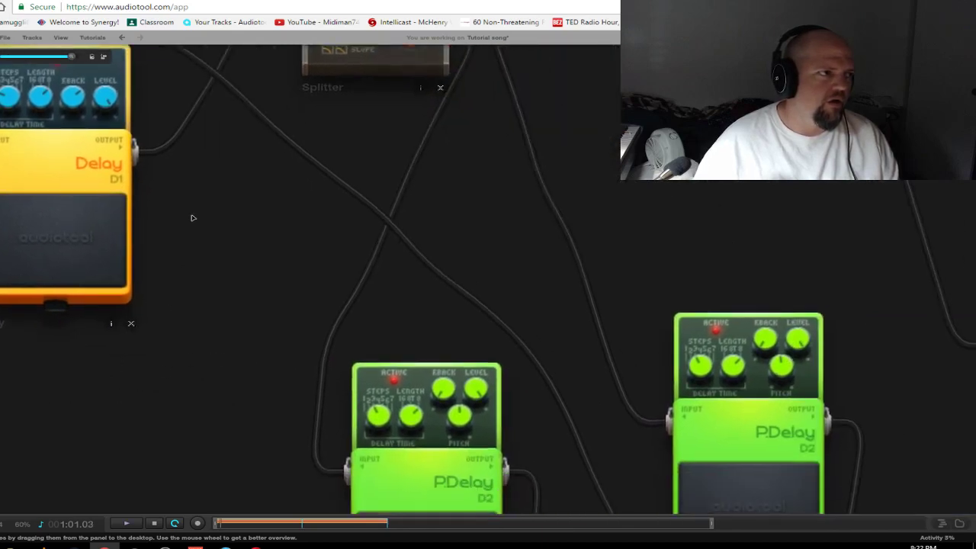
drag(191, 226, 335, 294)
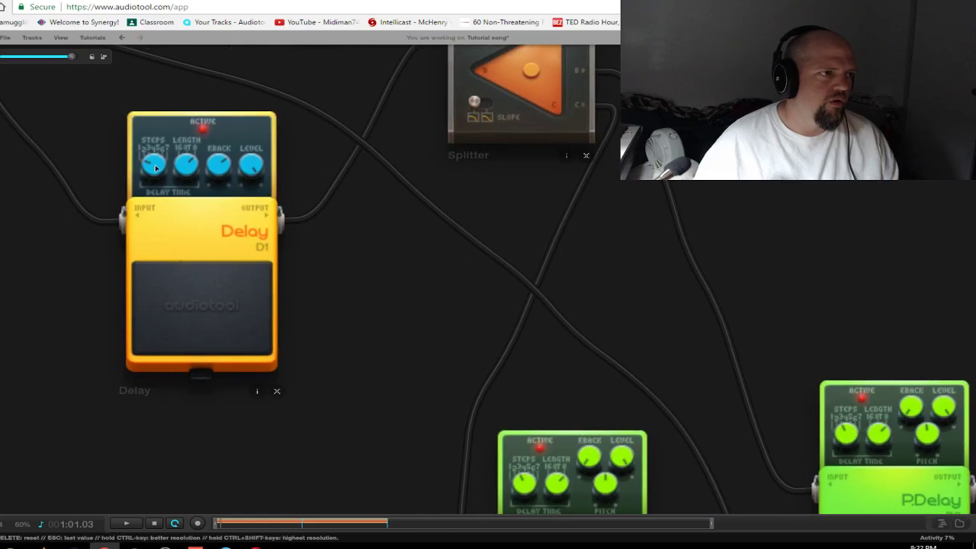
drag(379, 446, 89, 231)
scroll(251, 266, up, 1)
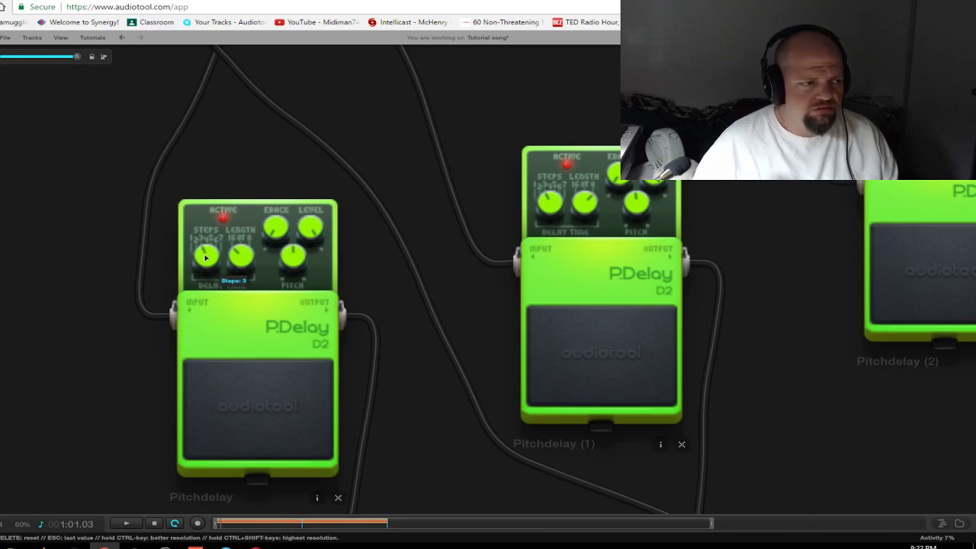
drag(205, 258, 212, 264)
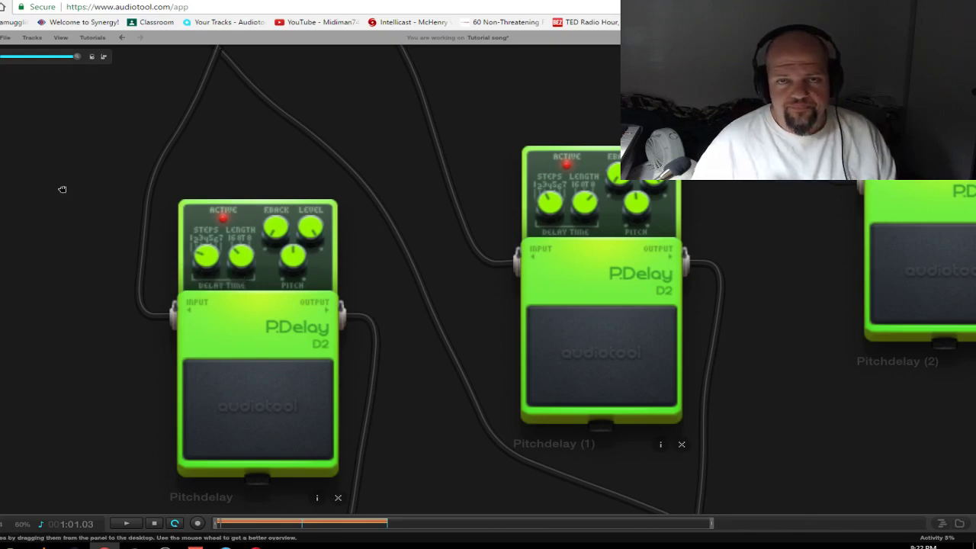
drag(63, 189, 58, 133)
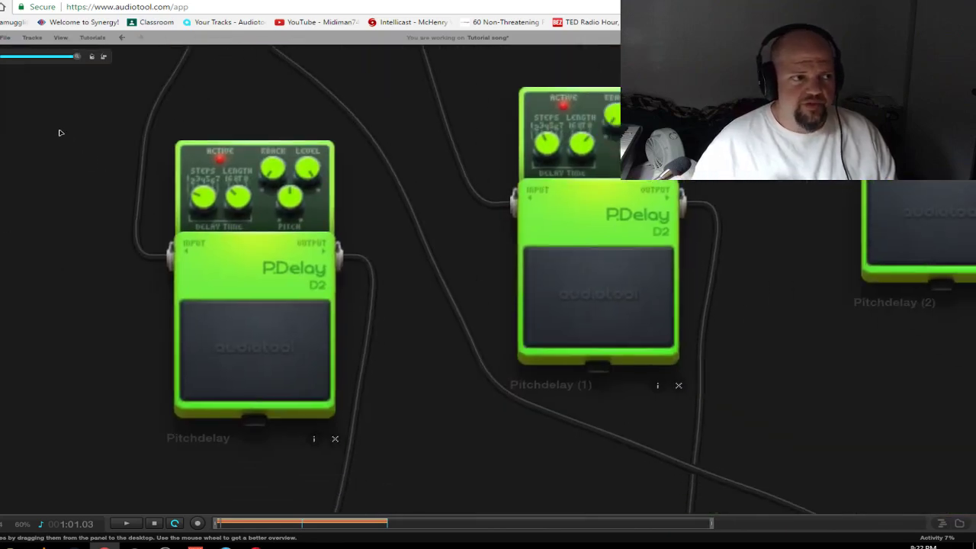
mouse_move(204, 204)
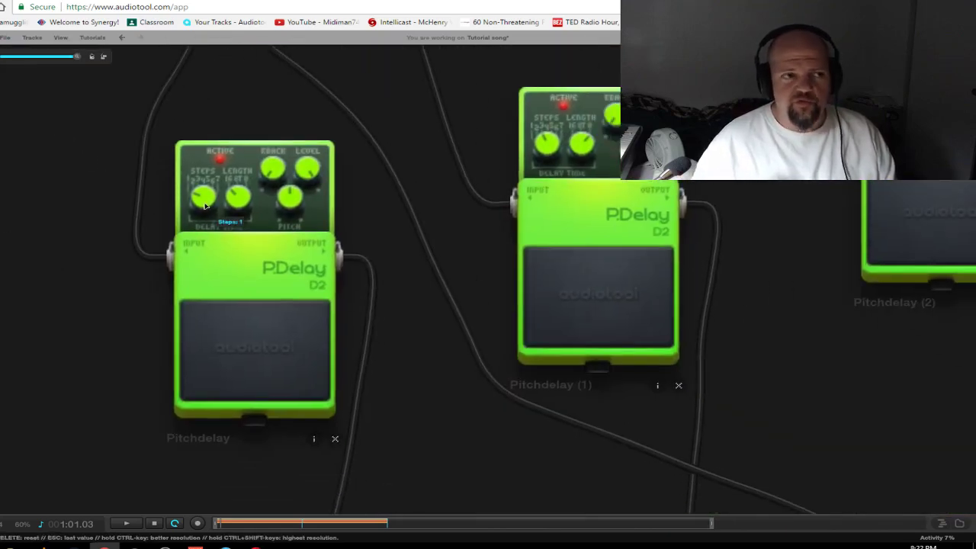
Set the second Pitch Delay pedal's delay time to 3 steps with a step length of 1/16
drag(790, 277, 741, 371)
mouse_move(515, 241)
mouse_move(477, 247)
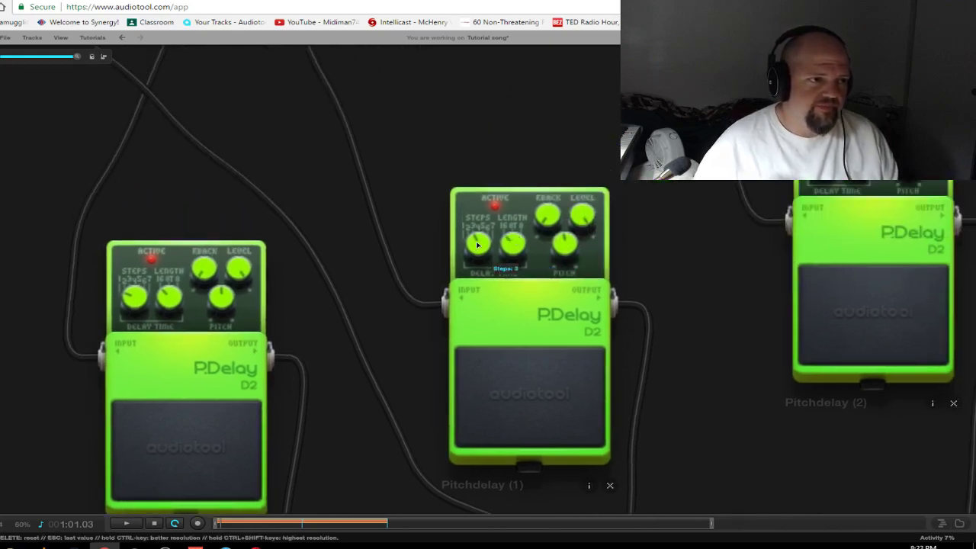
Shorten the step length to 1/16 and raise the number of steps on the third and fourth Pitch Delay pedals
drag(665, 255, 368, 331)
mouse_move(526, 234)
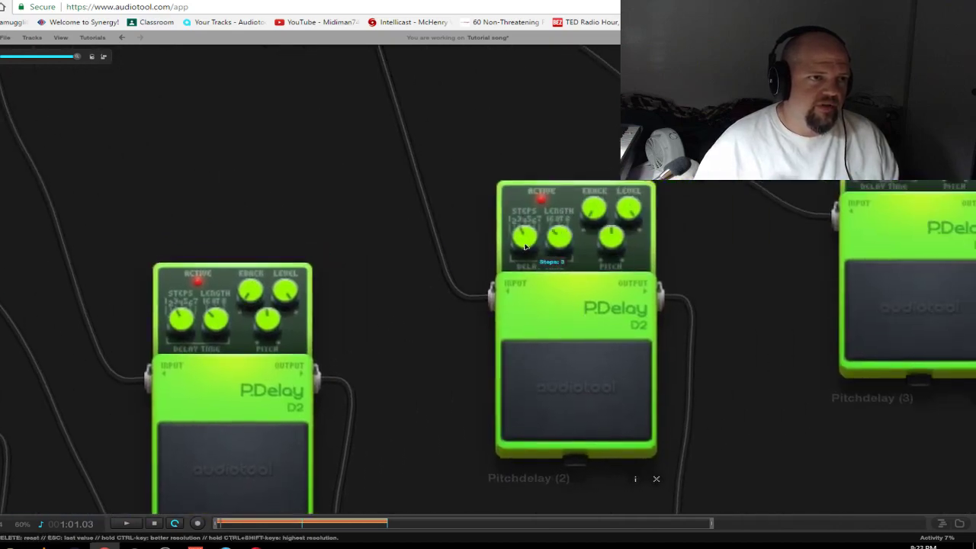
drag(760, 256, 427, 320)
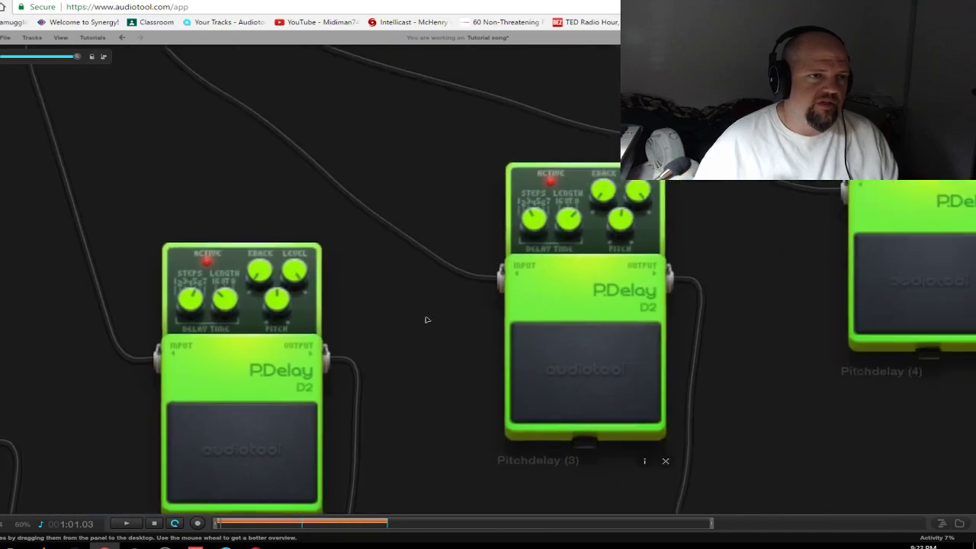
mouse_move(625, 227)
mouse_move(573, 219)
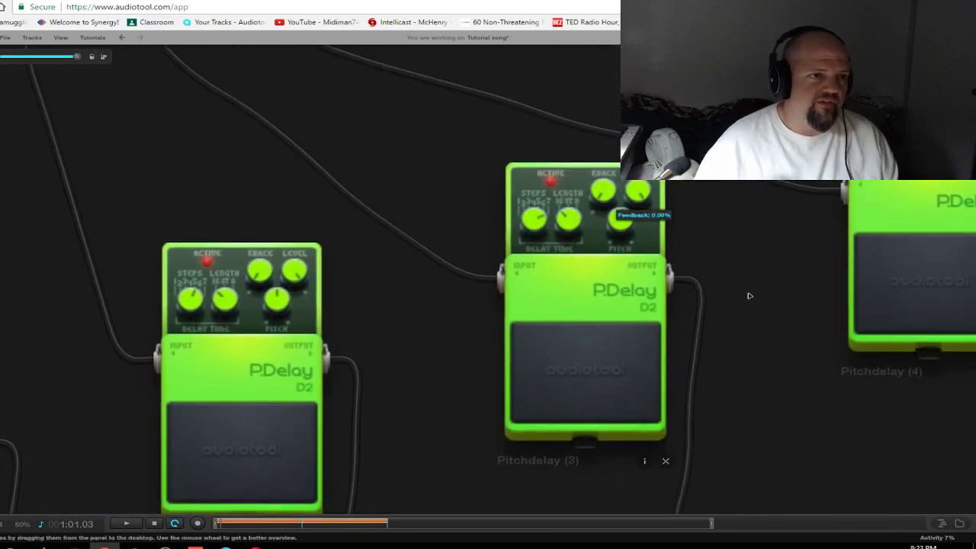
Adjust the number of delay-time steps on the fifth Pitch Delay pedal
drag(748, 248, 468, 349)
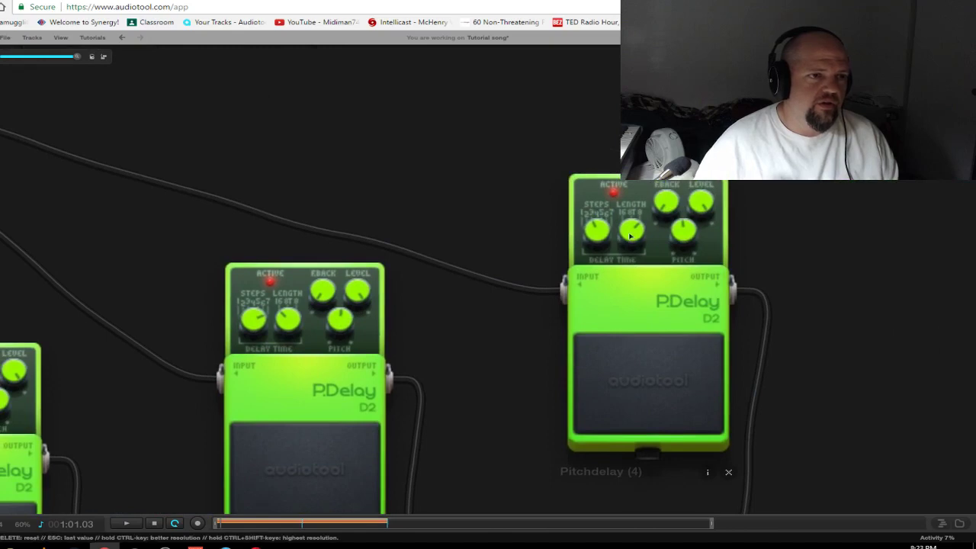
mouse_move(594, 236)
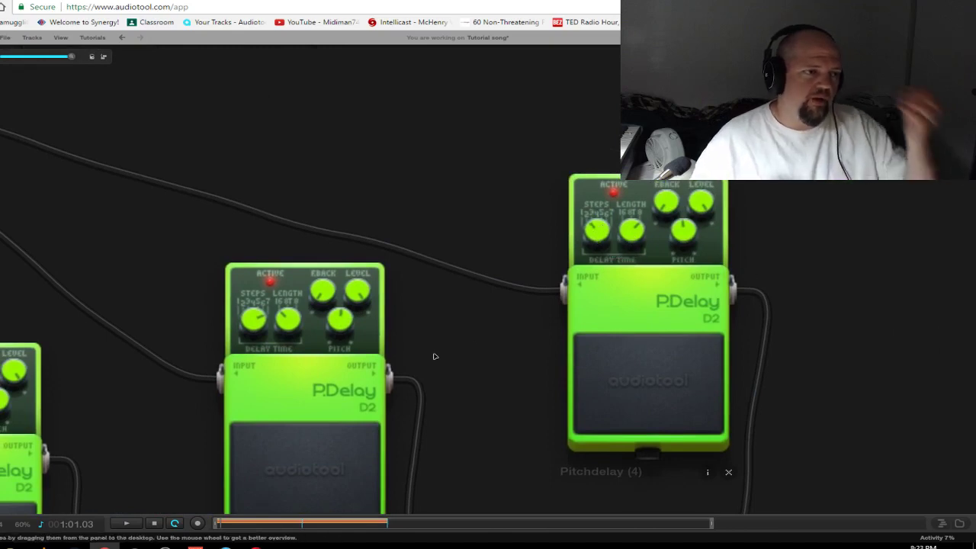
scroll(434, 355, down, 3)
drag(734, 266, 697, 226)
scroll(434, 435, down, 2)
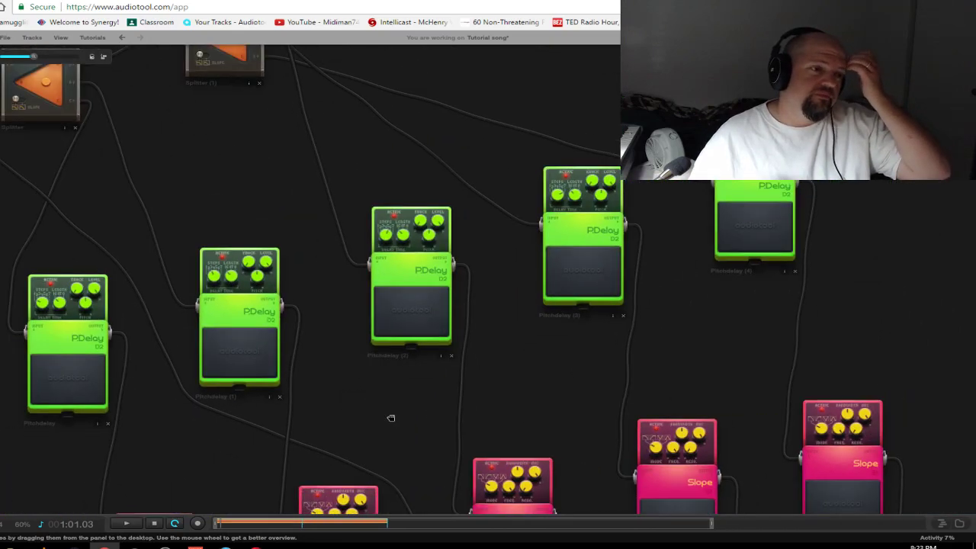
Set the feedback of the yellow Delay pedal ahead of the splitters to 26.25%
drag(392, 419, 475, 268)
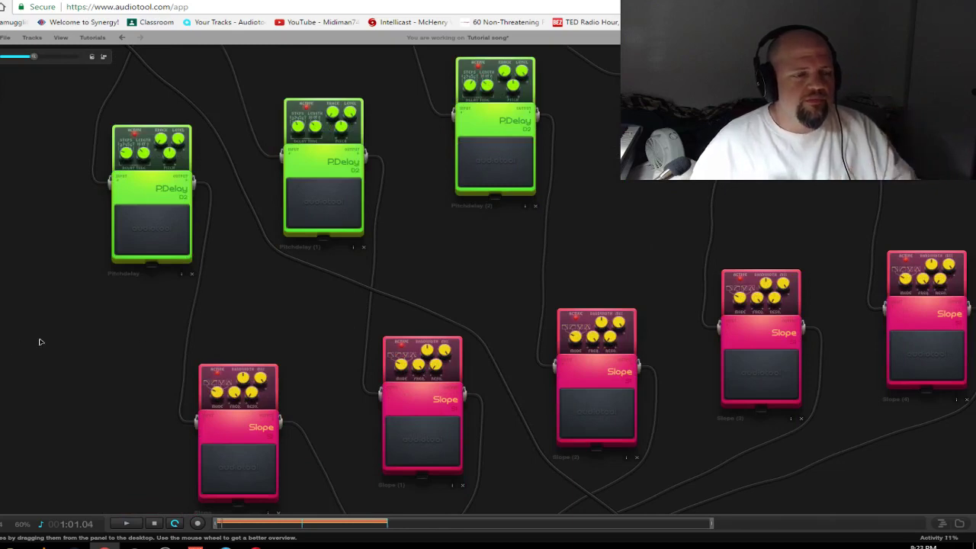
drag(143, 414, 270, 470)
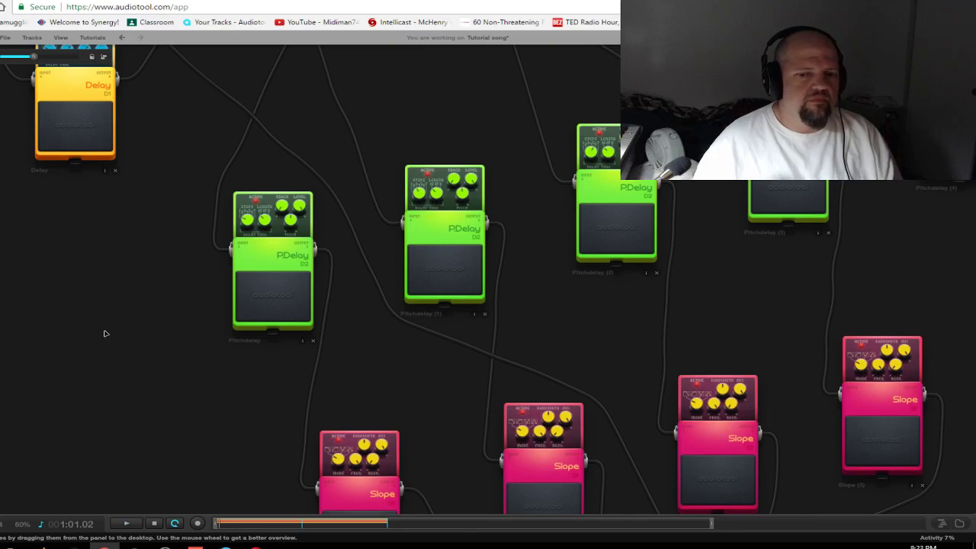
scroll(232, 352, up, 3)
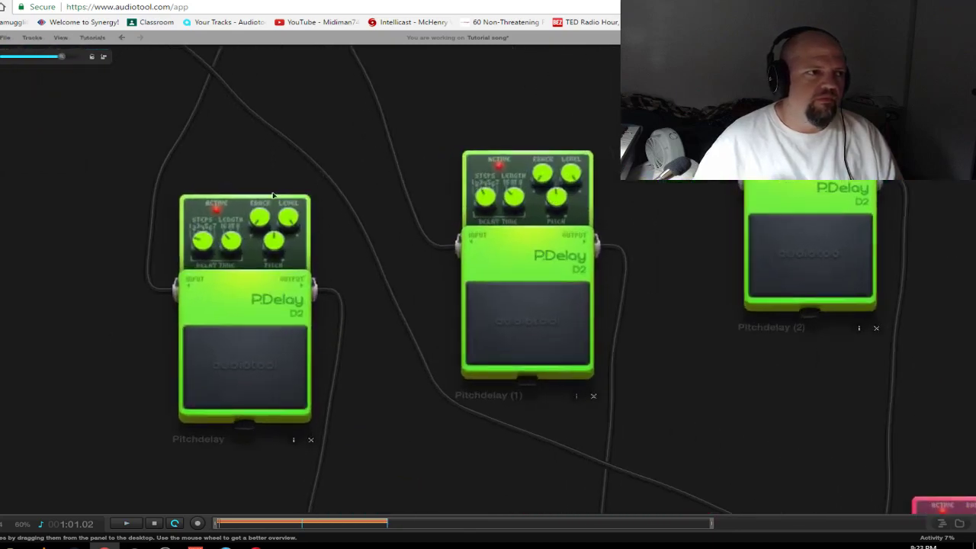
drag(71, 196, 346, 325)
drag(240, 187, 244, 212)
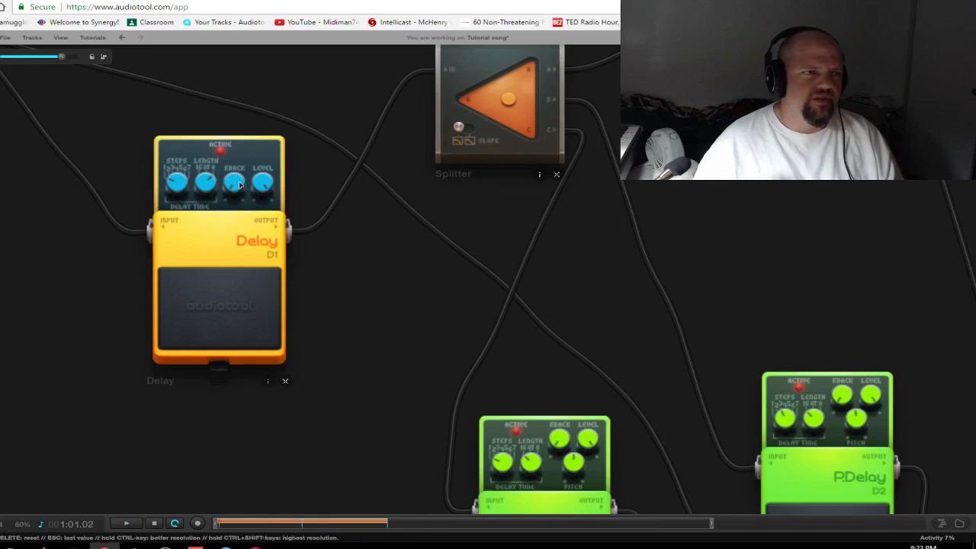
mouse_move(232, 198)
drag(324, 282, 571, 366)
scroll(405, 277, up, 2)
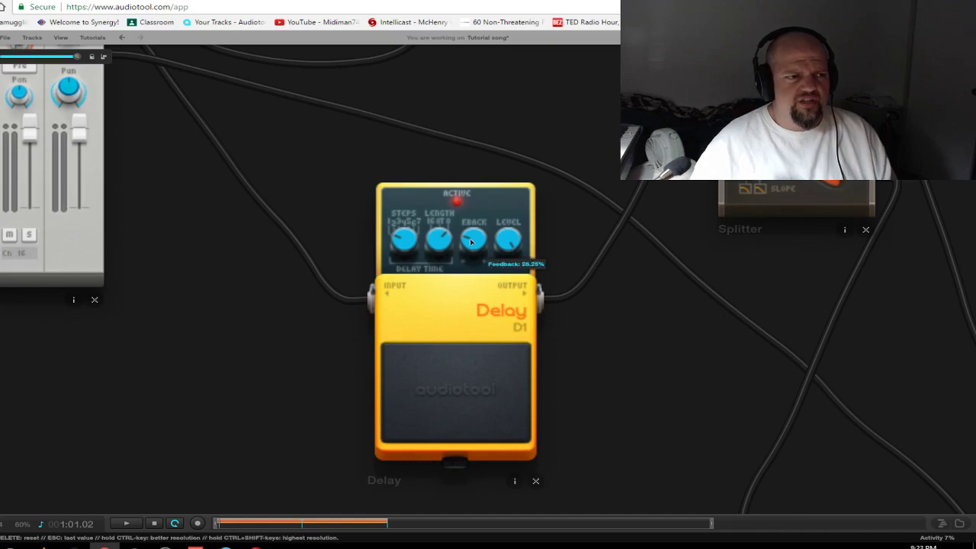
Check the pitch tuning of each Pitch Delay pedal from the first to the fifth
drag(718, 409, 336, 171)
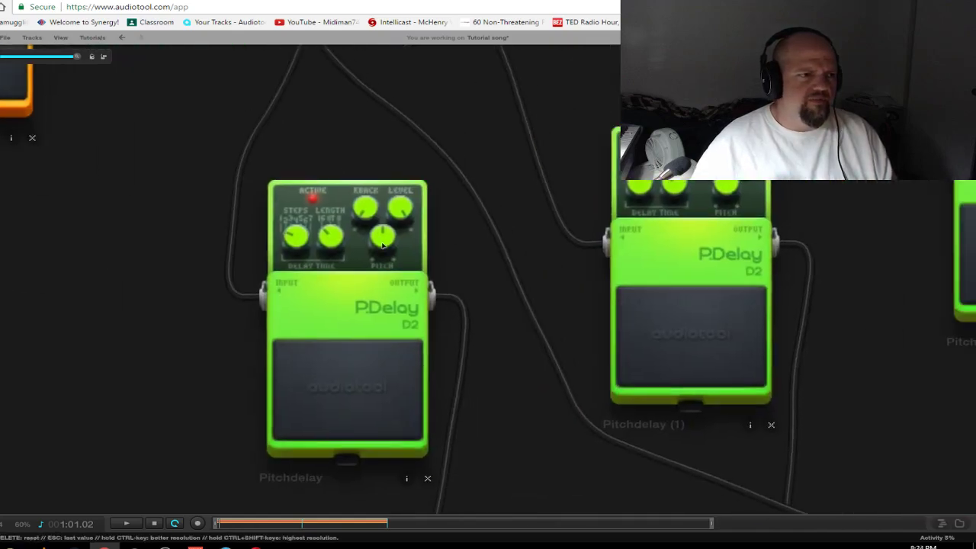
mouse_move(383, 244)
mouse_move(724, 185)
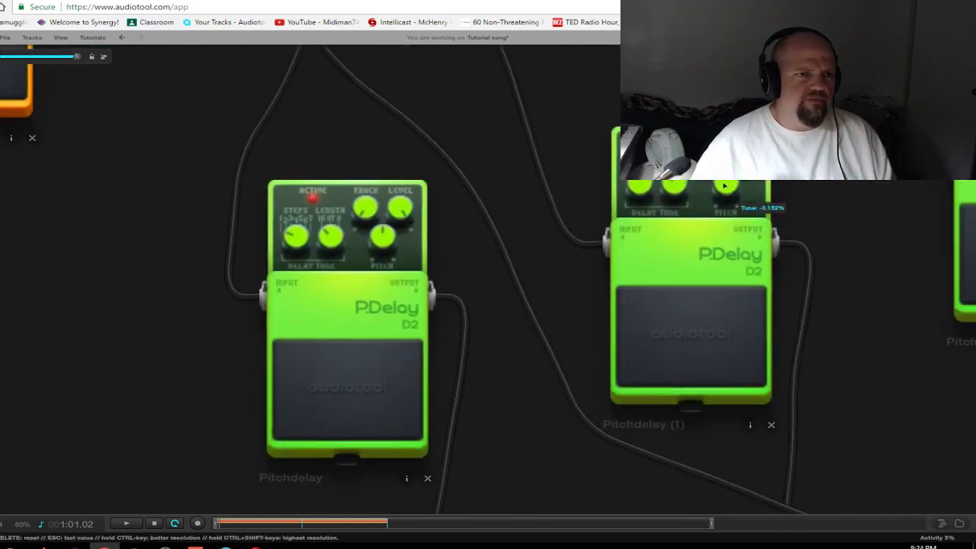
drag(828, 213, 486, 356)
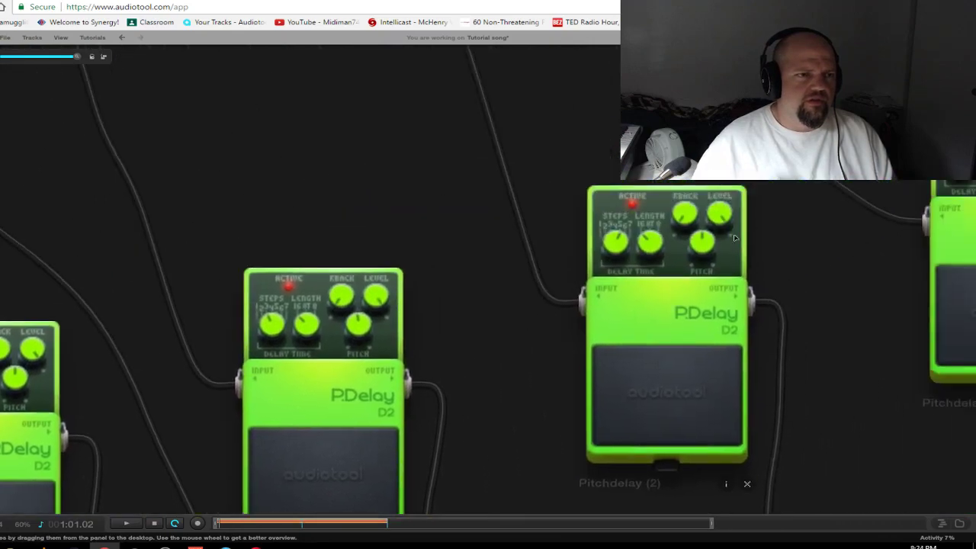
drag(856, 253, 504, 318)
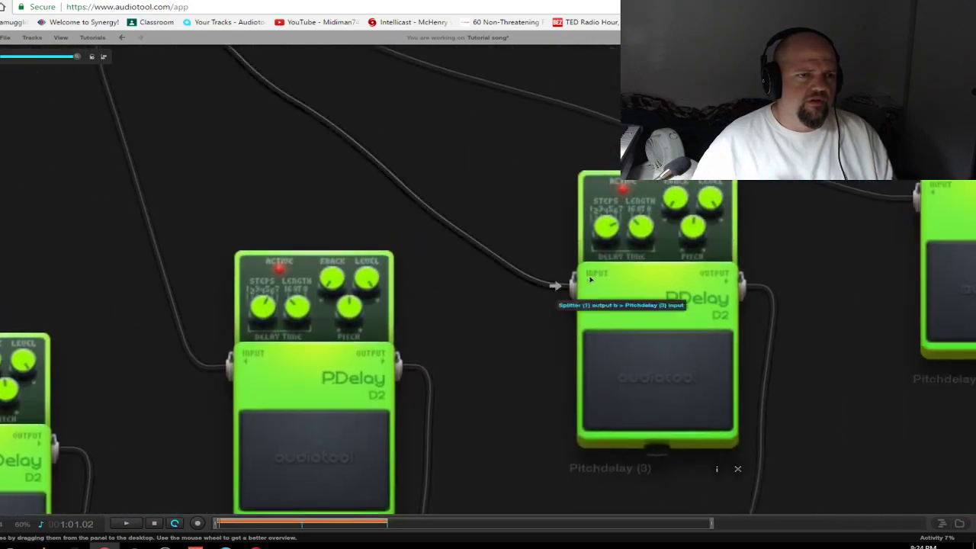
mouse_move(688, 224)
drag(850, 222, 687, 279)
mouse_move(874, 200)
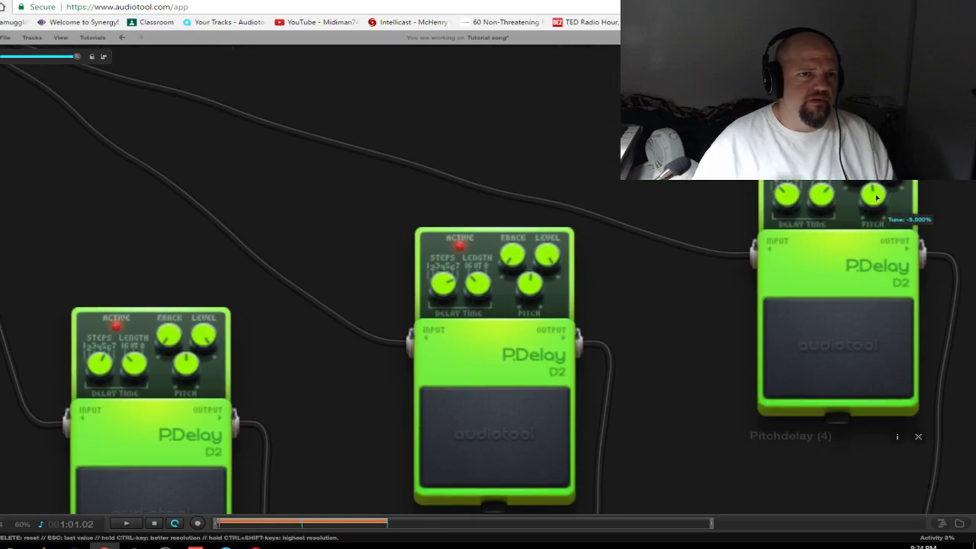
Trace the routing from the Slope pedals through the Kobolt mixer and back to the main mixer's aux section
scroll(690, 440, down, 3)
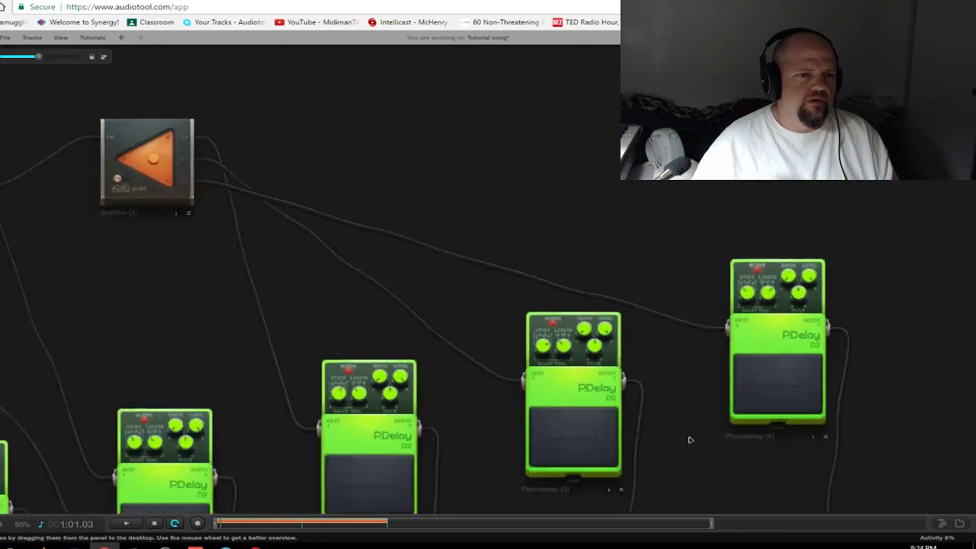
scroll(690, 440, down, 2)
drag(692, 459, 706, 215)
scroll(724, 317, down, 1)
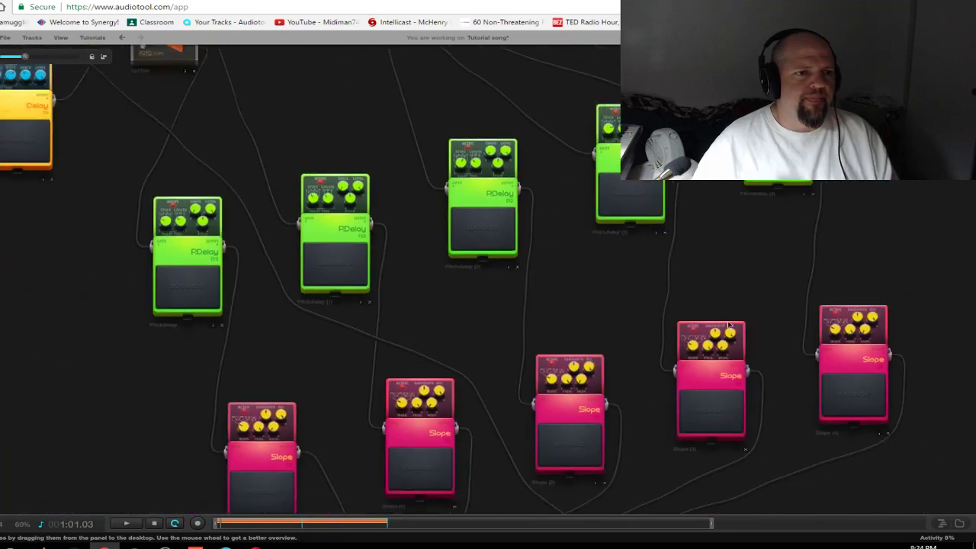
scroll(728, 325, down, 1)
drag(609, 256, 576, 6)
scroll(594, 338, up, 3)
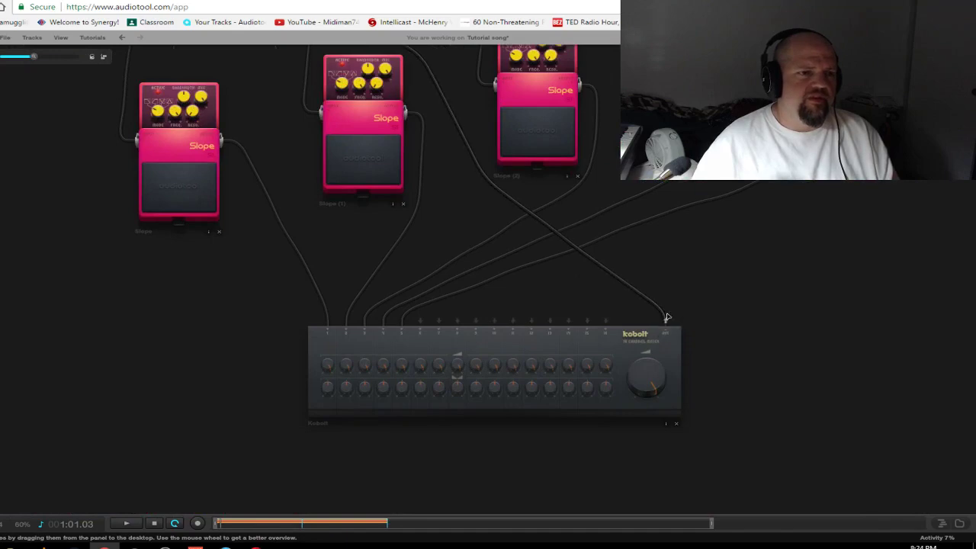
drag(27, 192, 490, 458)
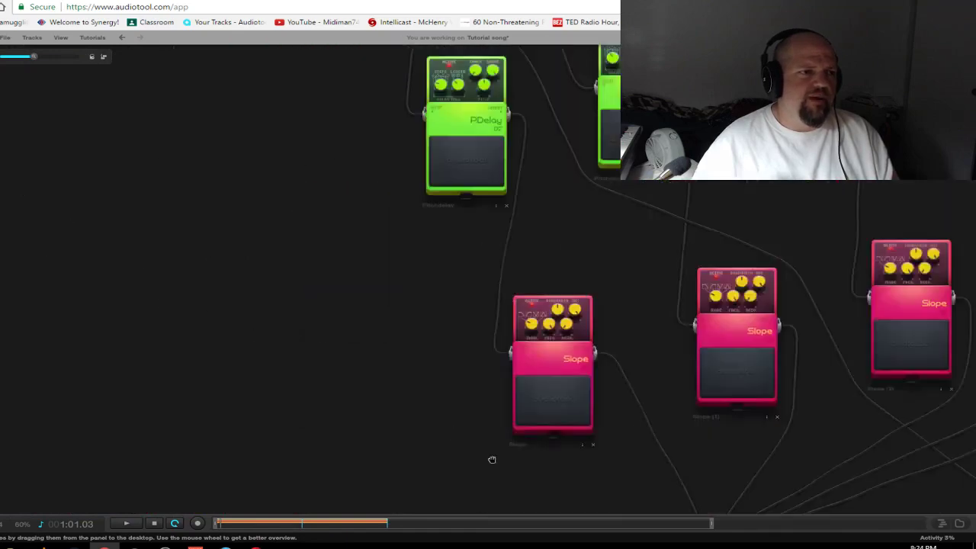
drag(324, 211, 605, 548)
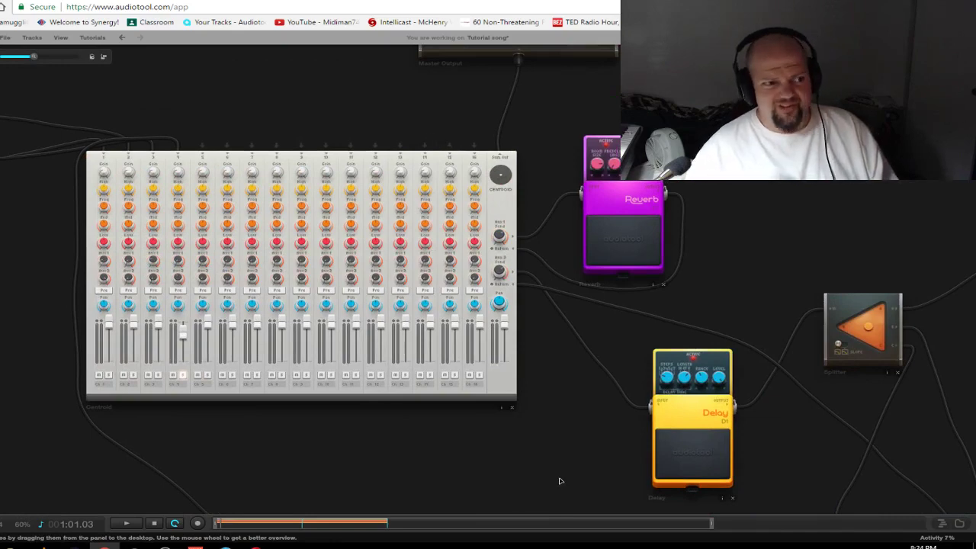
drag(421, 404, 6, 96)
drag(324, 381, 801, 448)
drag(508, 190, 653, 458)
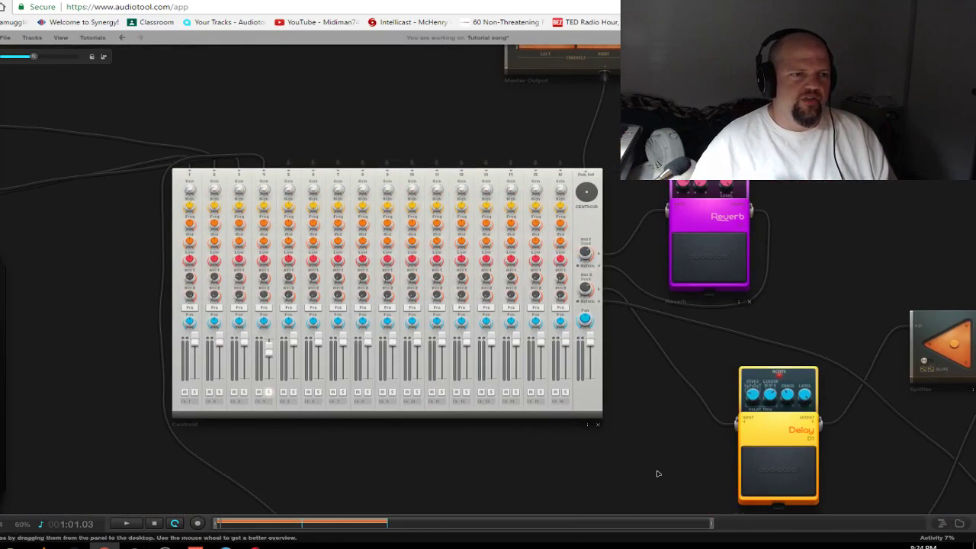
drag(657, 473, 63, 49)
drag(221, 339, 0, 274)
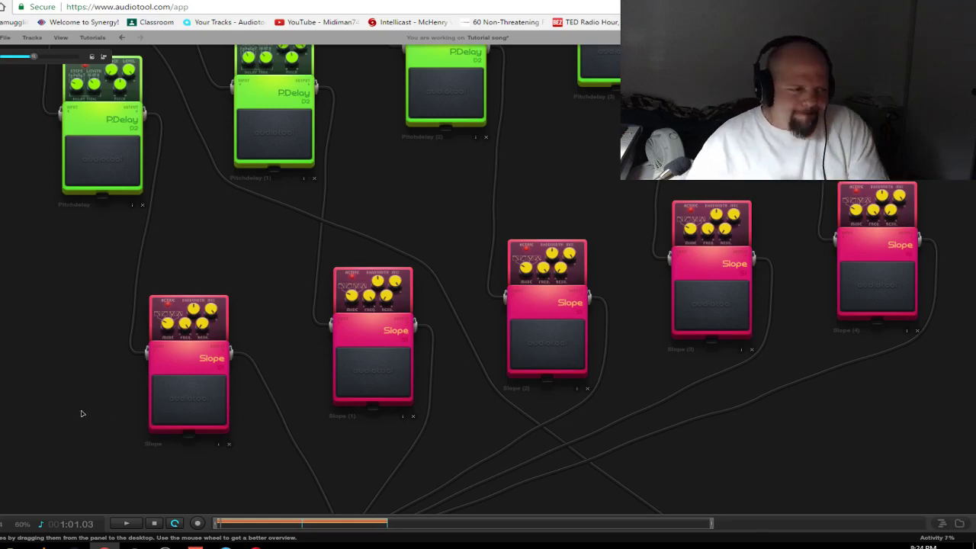
Lower the first Slope pedal's frequency and temporarily solo its output
scroll(84, 436, up, 5)
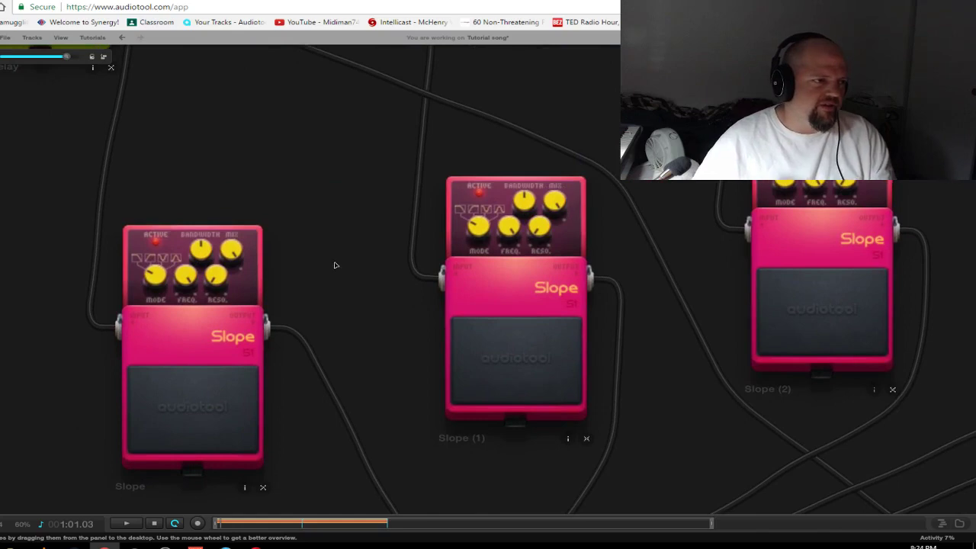
drag(342, 306, 424, 267)
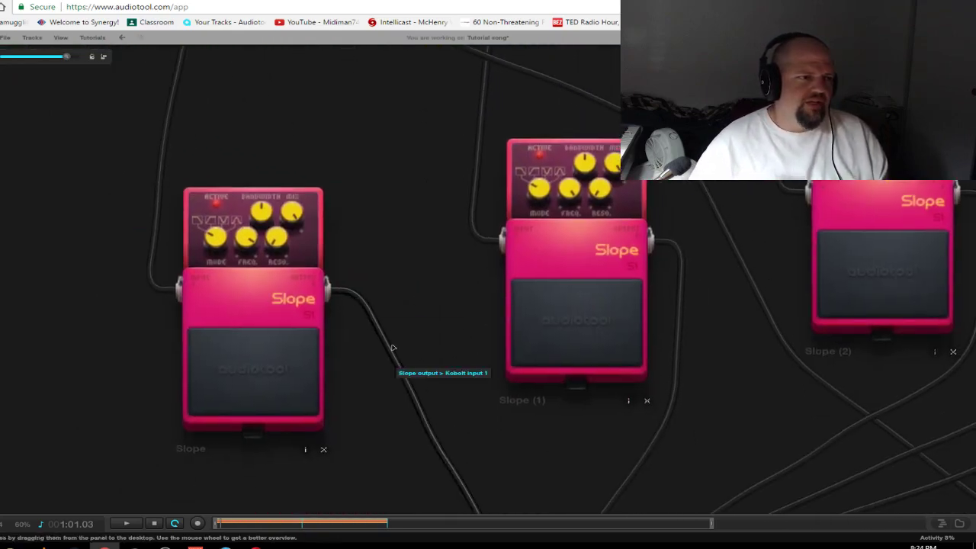
right_click(343, 290)
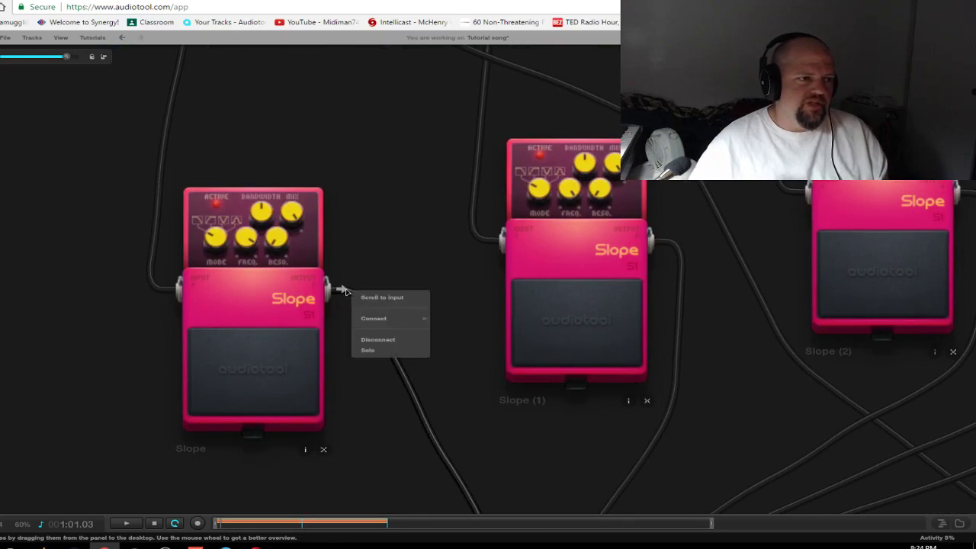
click(368, 350)
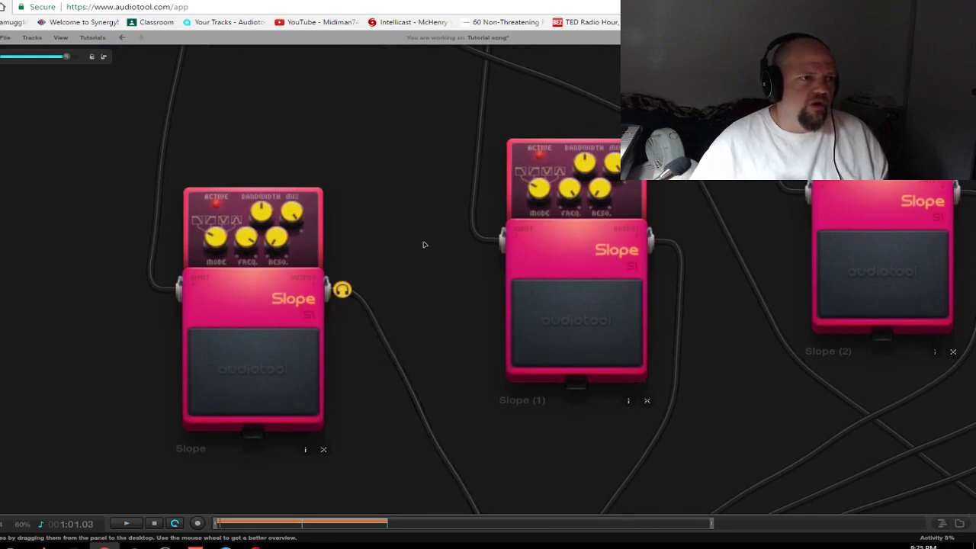
right_click(342, 290)
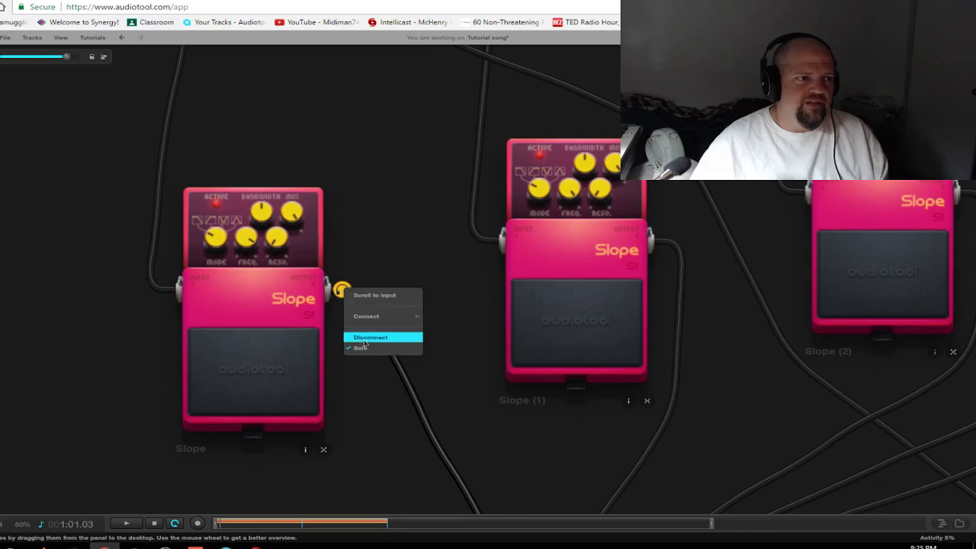
click(361, 350)
Solo the second Slope pedal's output and lower that pedal's frequency while auditioning the loop
drag(461, 245, 363, 295)
right_click(563, 291)
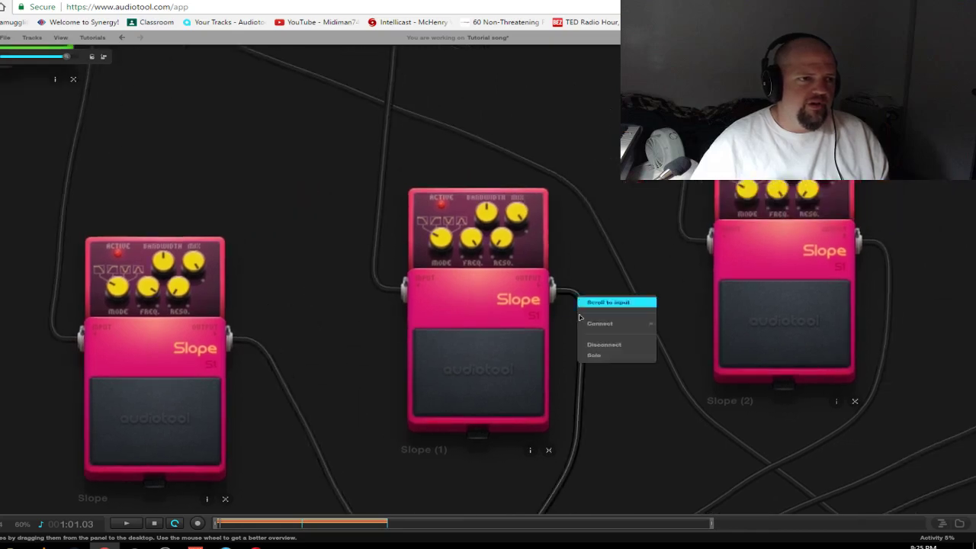
click(599, 355)
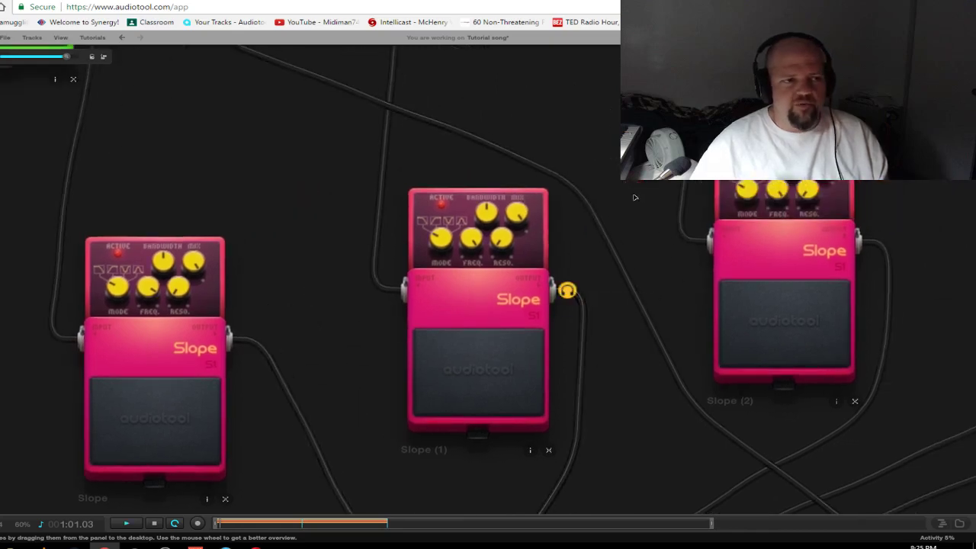
drag(470, 240, 471, 260)
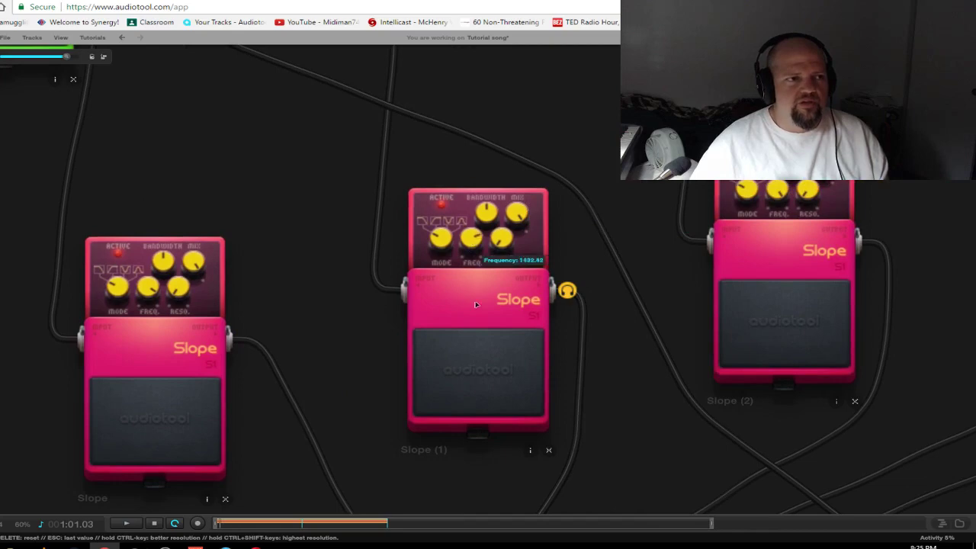
drag(475, 302, 467, 316)
key(space)
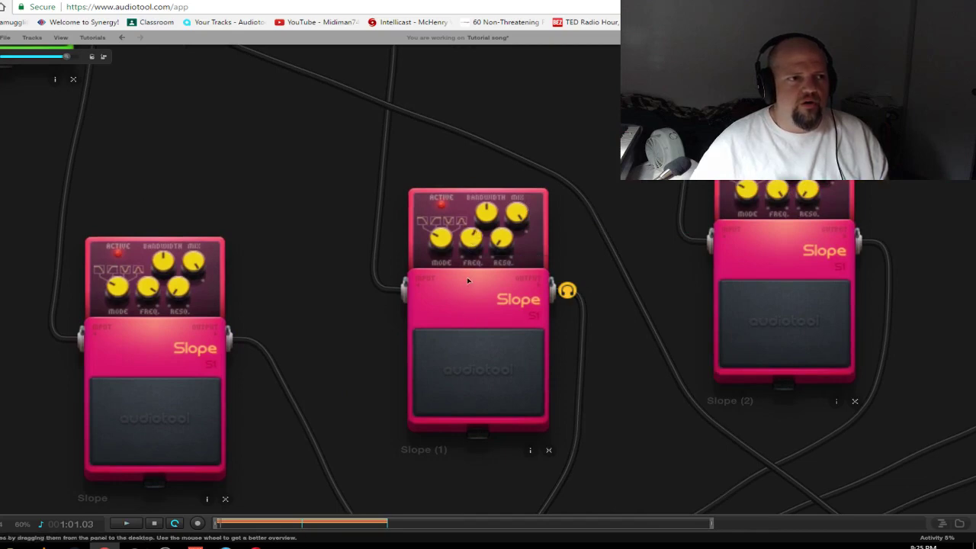
mouse_move(471, 244)
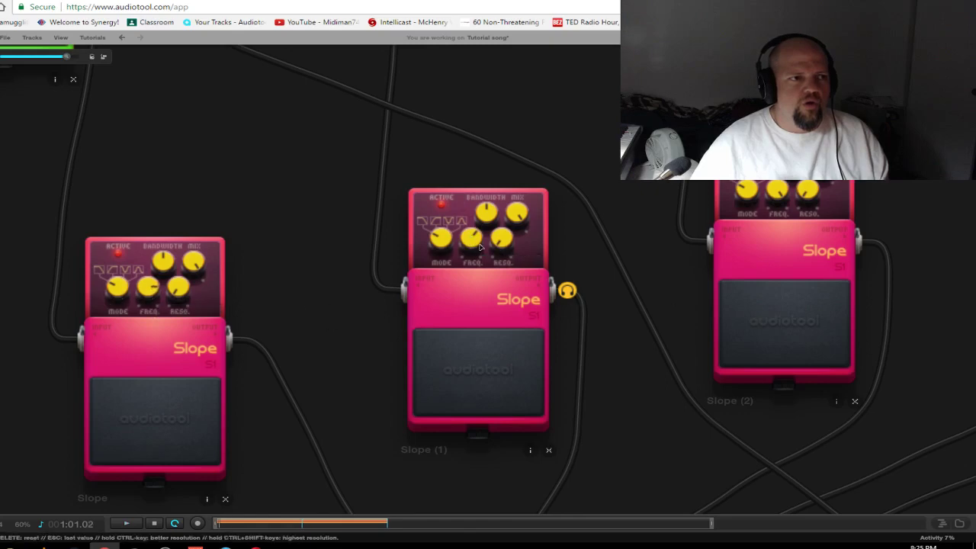
drag(652, 219, 430, 295)
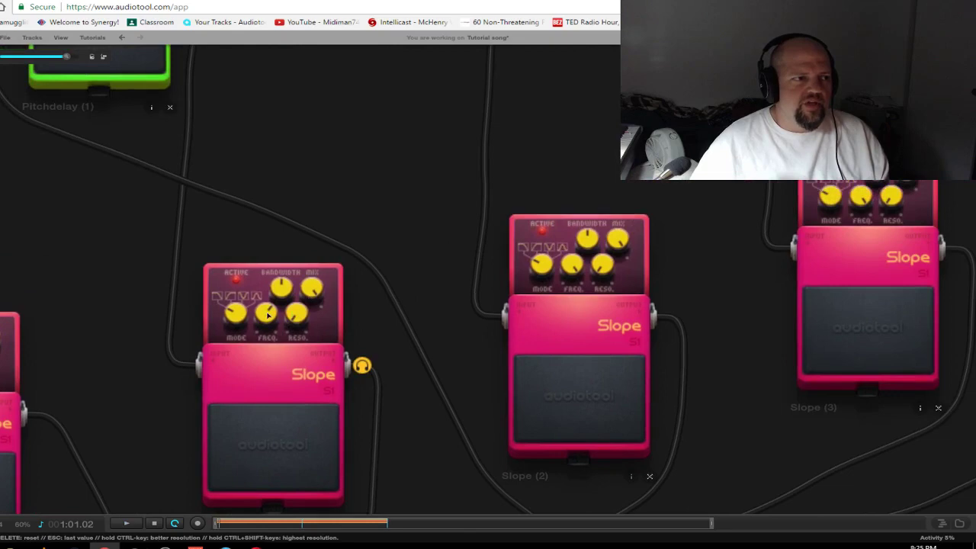
mouse_move(268, 315)
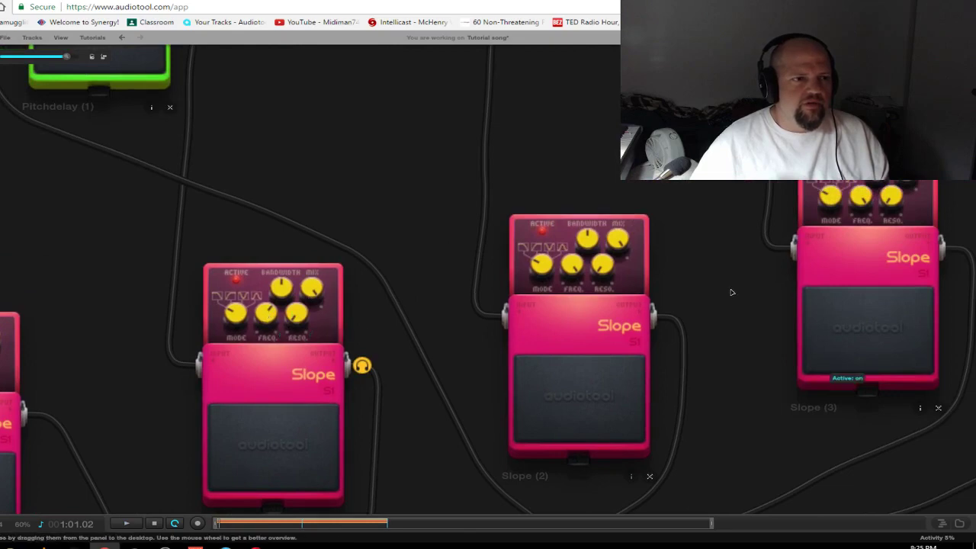
Move the solo from the second Slope pedal's output to the third's and lower the third pedal's frequency
drag(730, 289, 669, 320)
right_click(302, 394)
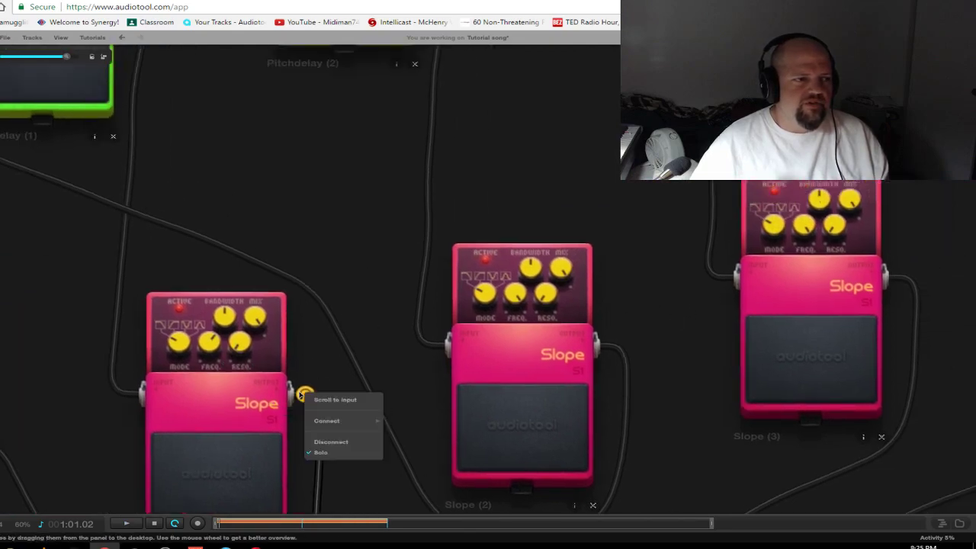
click(324, 452)
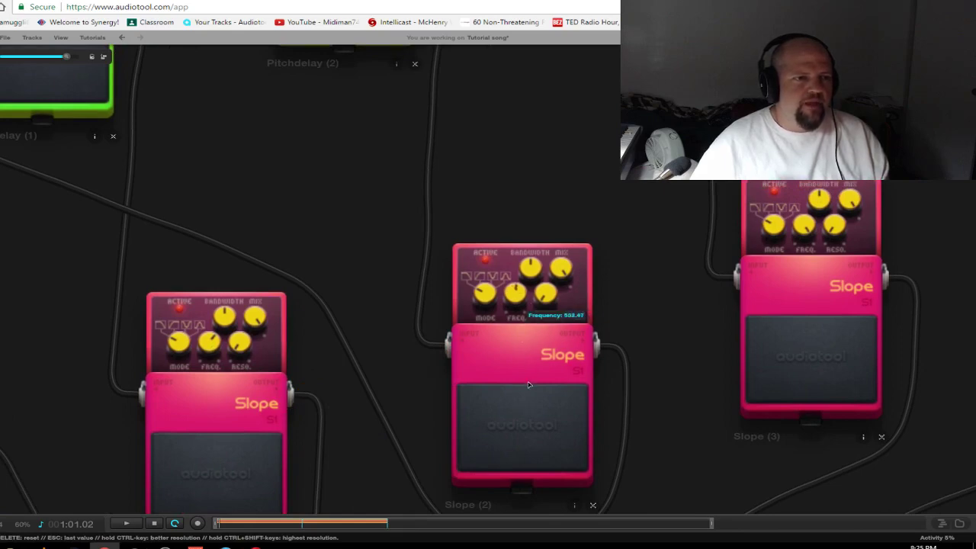
right_click(614, 344)
click(655, 403)
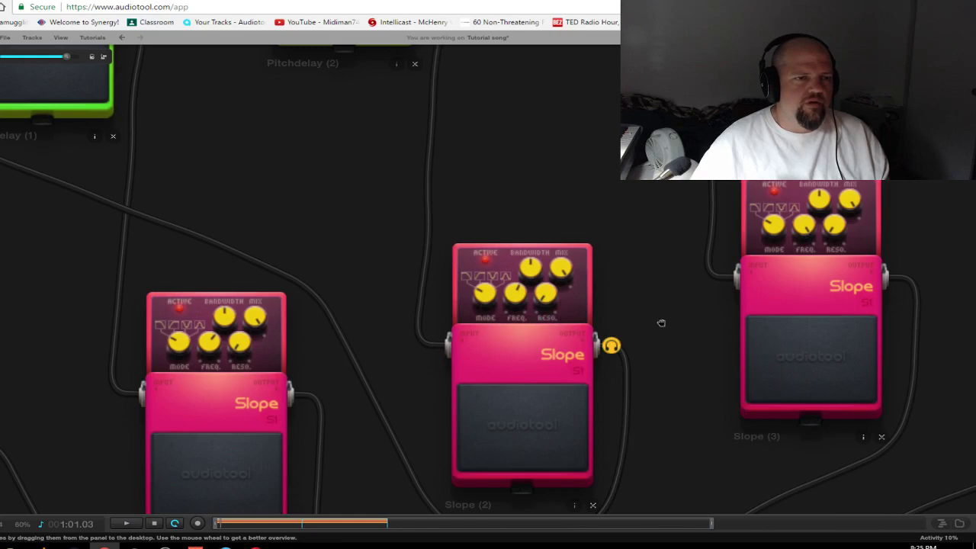
Move the solo from the third Slope pedal's output to the fourth's and lower the fourth pedal's frequency to 224.50
drag(660, 322, 472, 326)
right_click(435, 337)
click(456, 395)
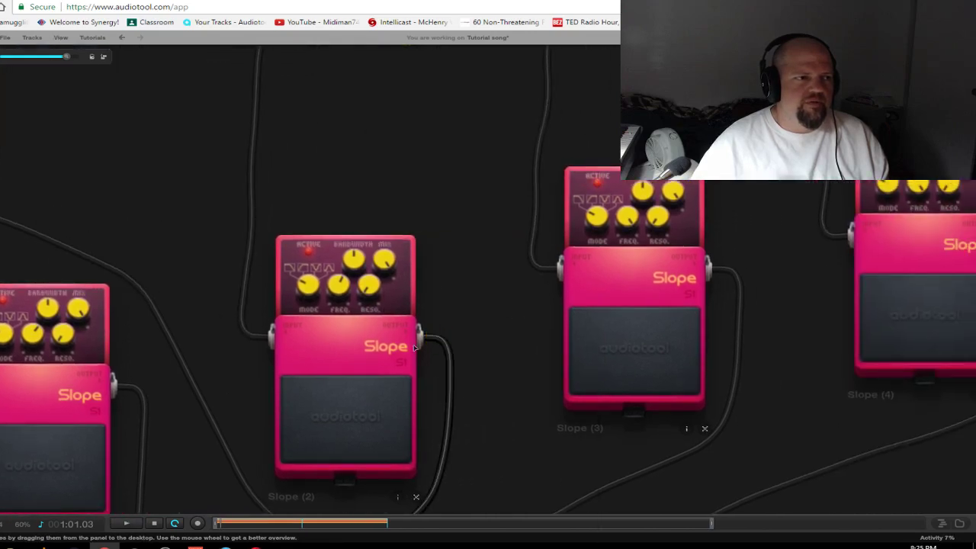
mouse_move(346, 286)
drag(497, 289, 388, 317)
mouse_move(512, 269)
drag(513, 269, 536, 366)
right_click(614, 298)
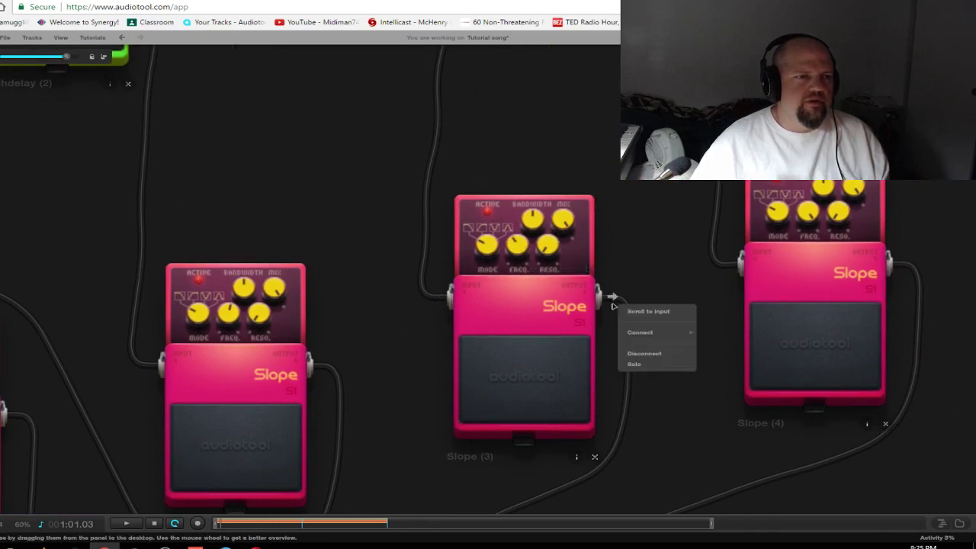
click(649, 369)
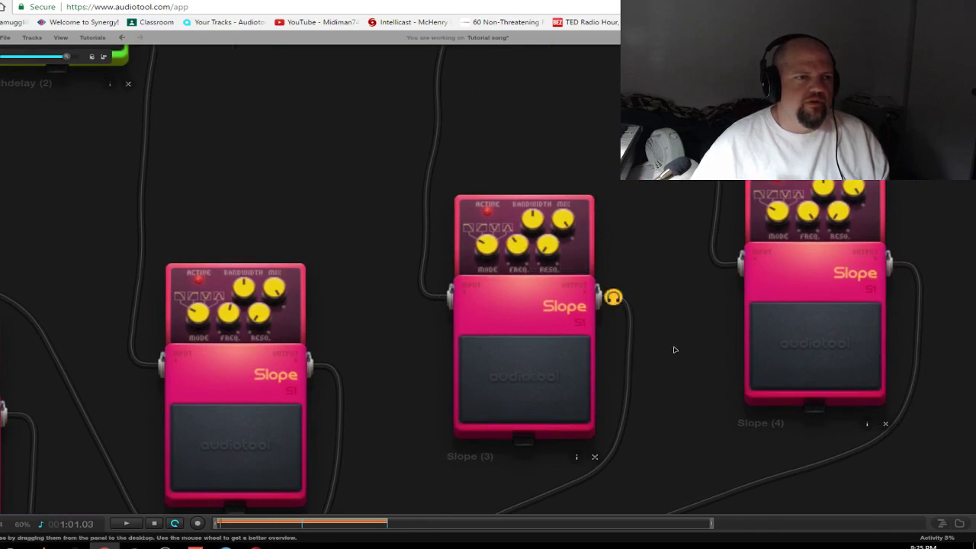
mouse_move(515, 246)
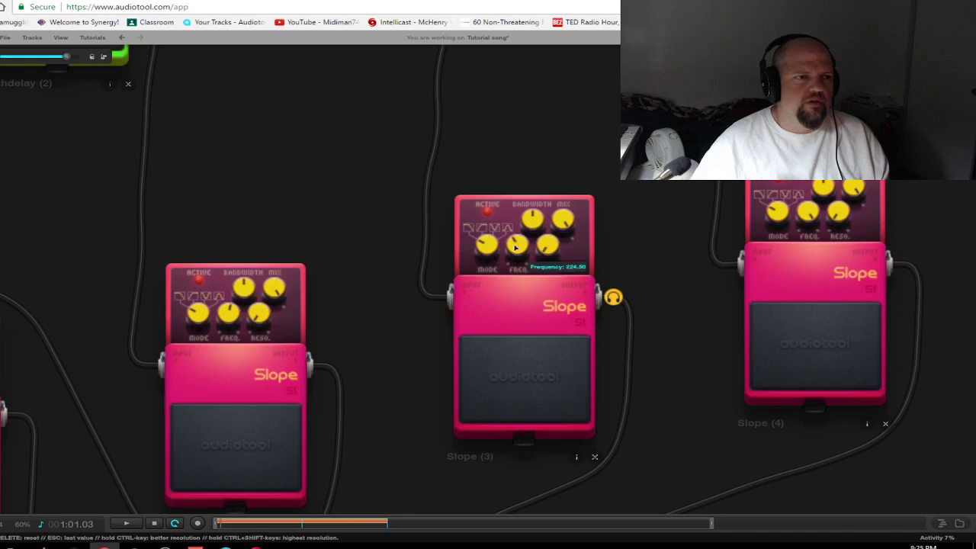
Lower the fifth Slope pedal's frequency, auditioning it with the solo moved over from the fourth pedal's output, and finally clear the solo
drag(673, 290, 529, 349)
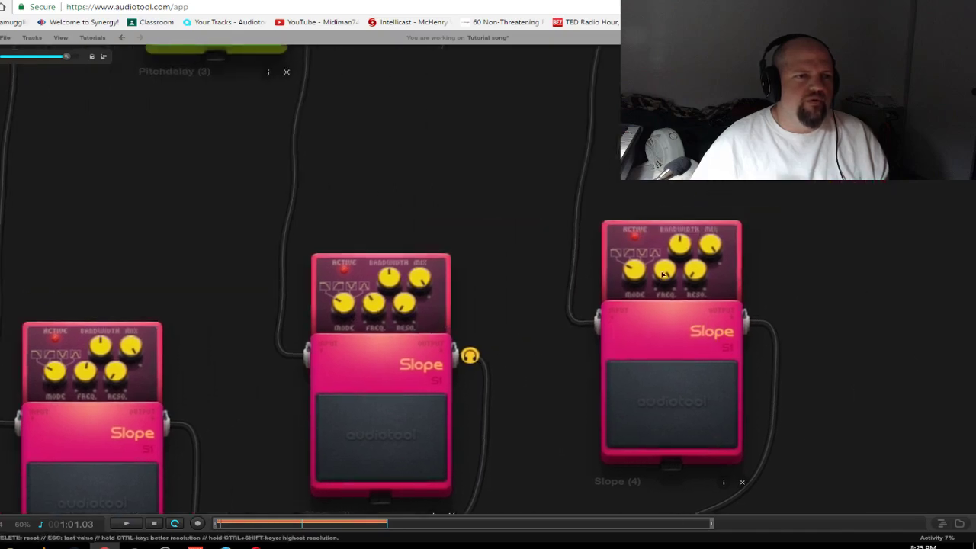
drag(662, 273, 671, 382)
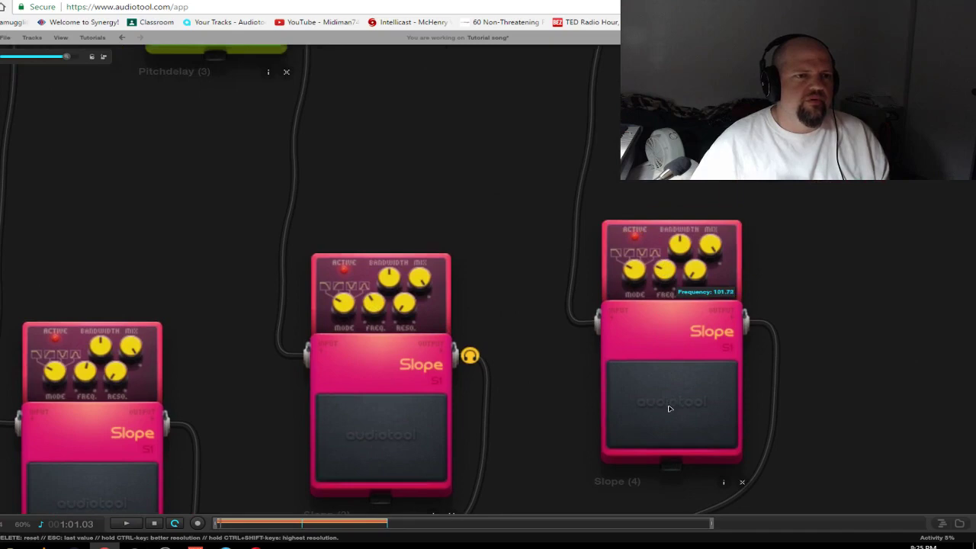
right_click(472, 356)
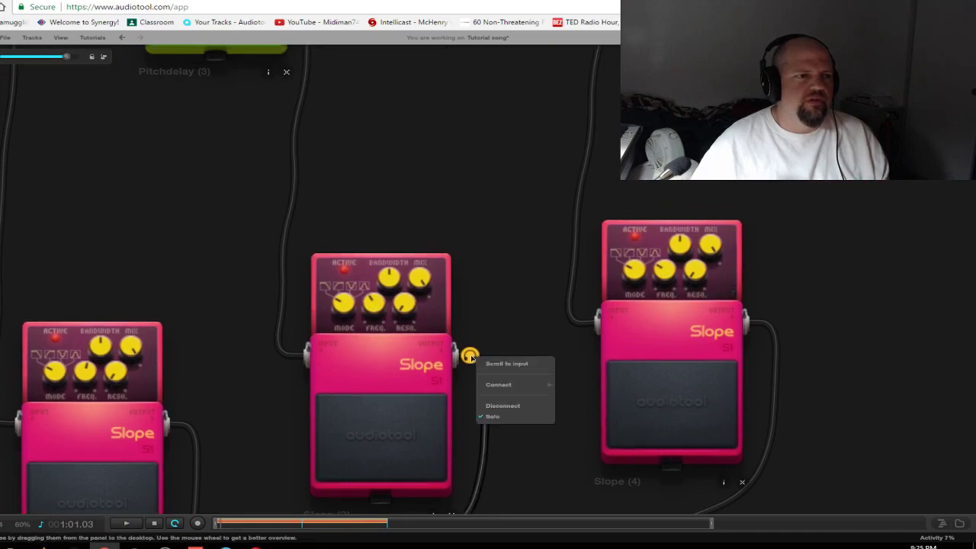
click(499, 417)
right_click(761, 323)
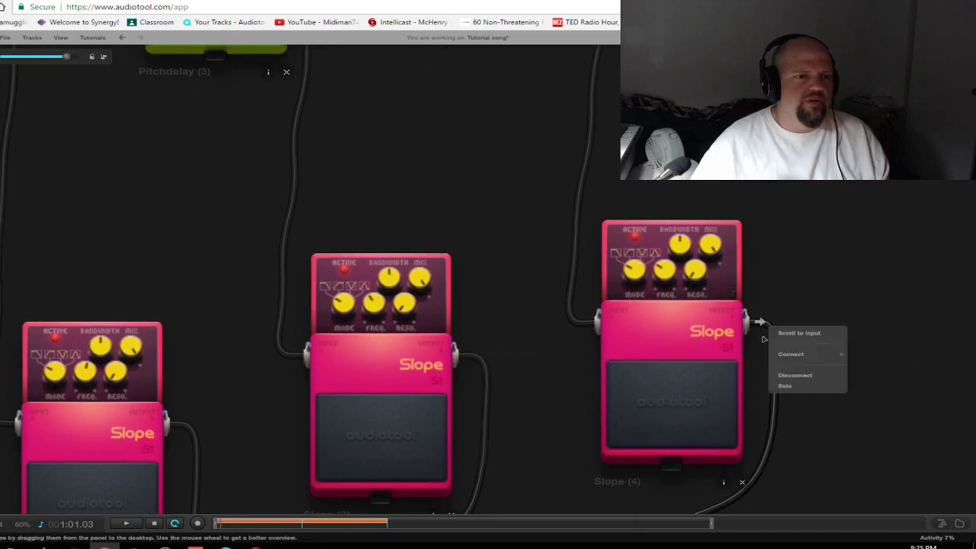
click(801, 388)
mouse_move(664, 270)
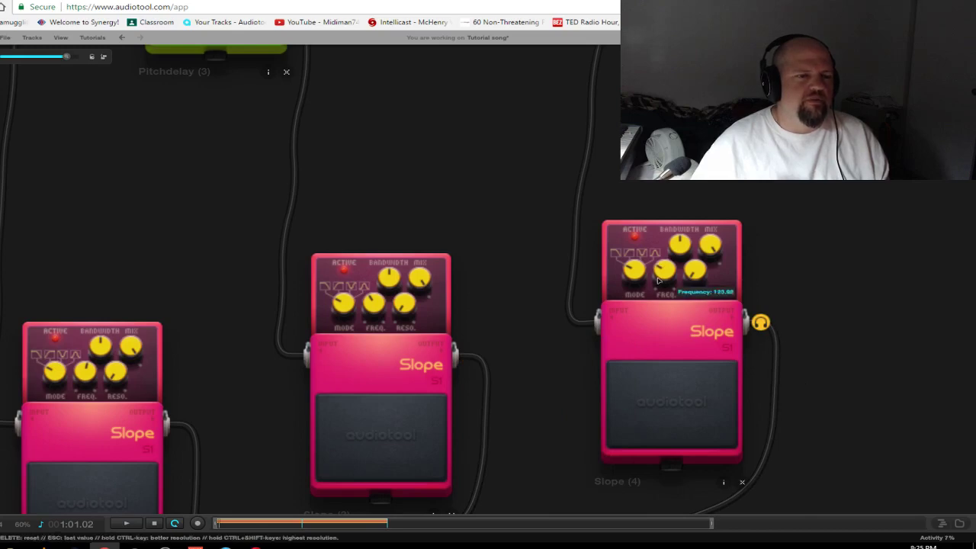
right_click(762, 323)
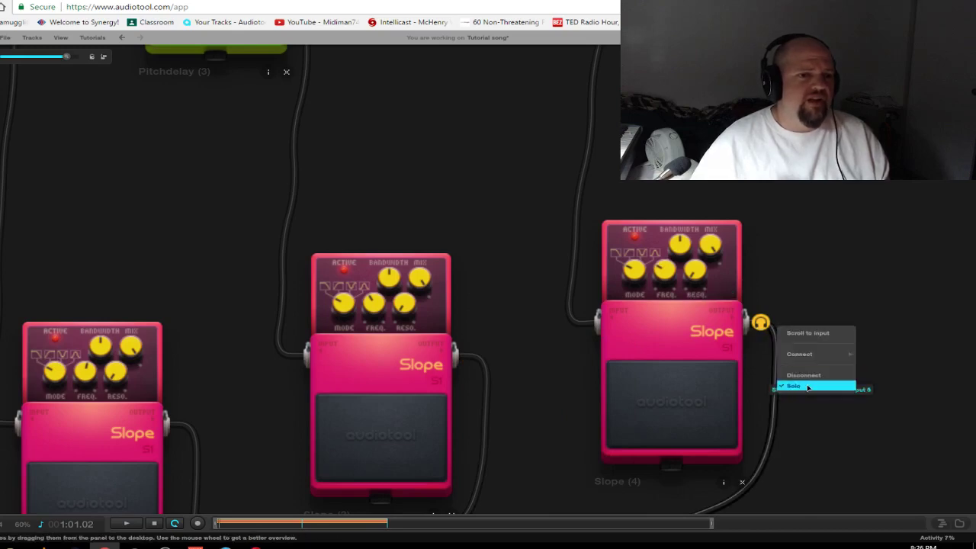
click(807, 387)
Add a Splitter from the device library beside the Kobolt mixer's output
scroll(547, 429, down, 3)
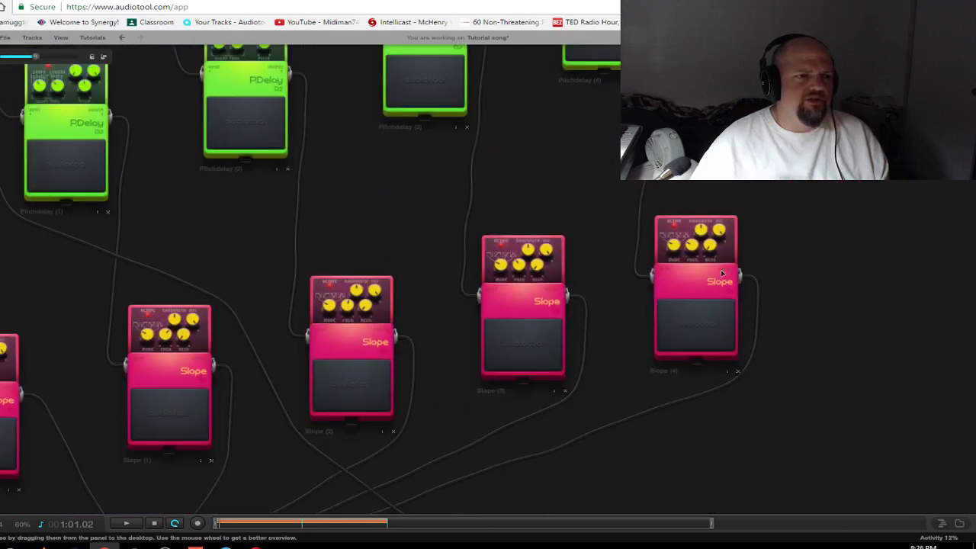
drag(749, 449, 843, 455)
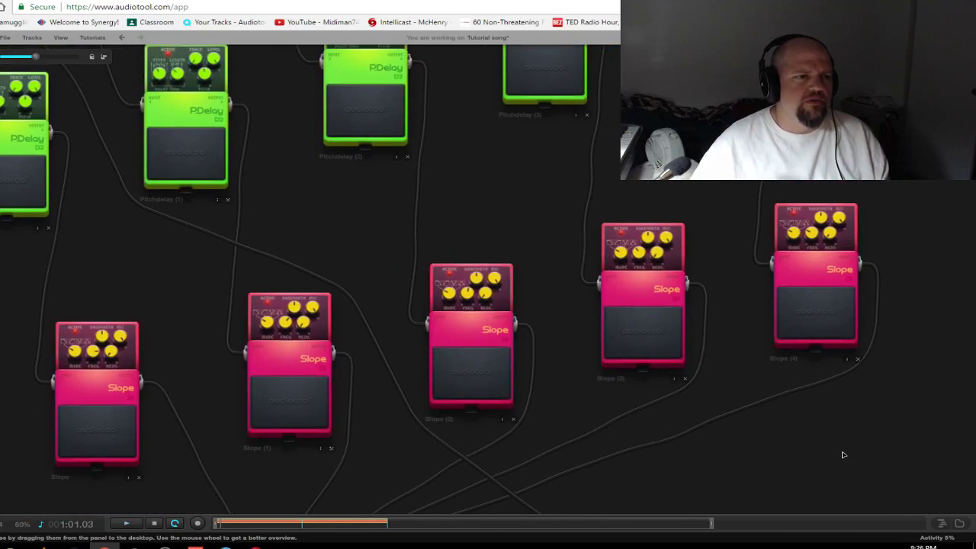
scroll(812, 442, down, 1)
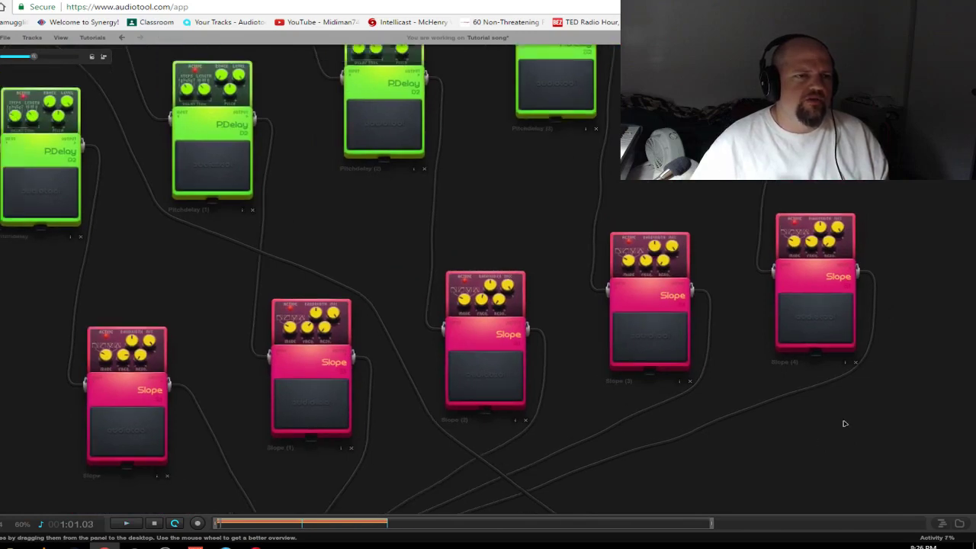
scroll(608, 376, down, 2)
drag(205, 357, 196, 251)
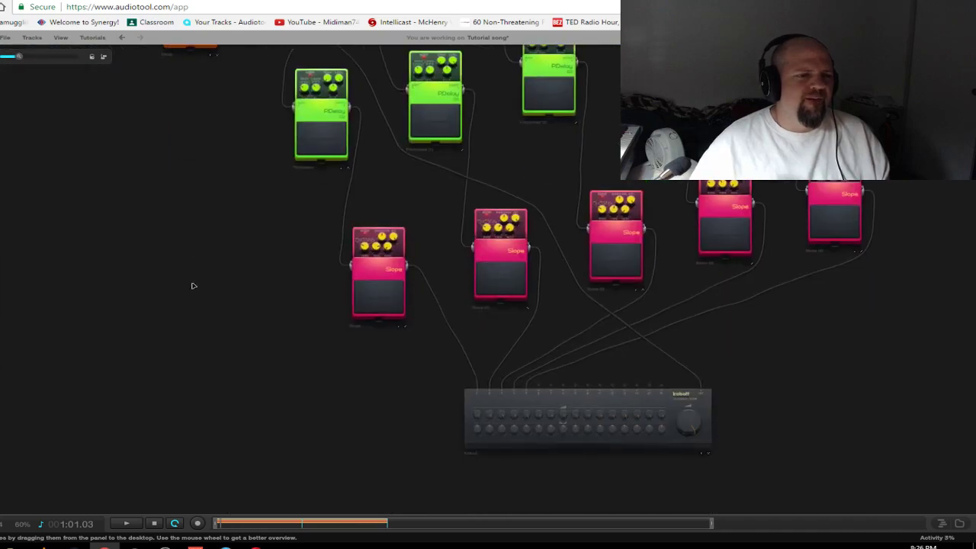
click(959, 522)
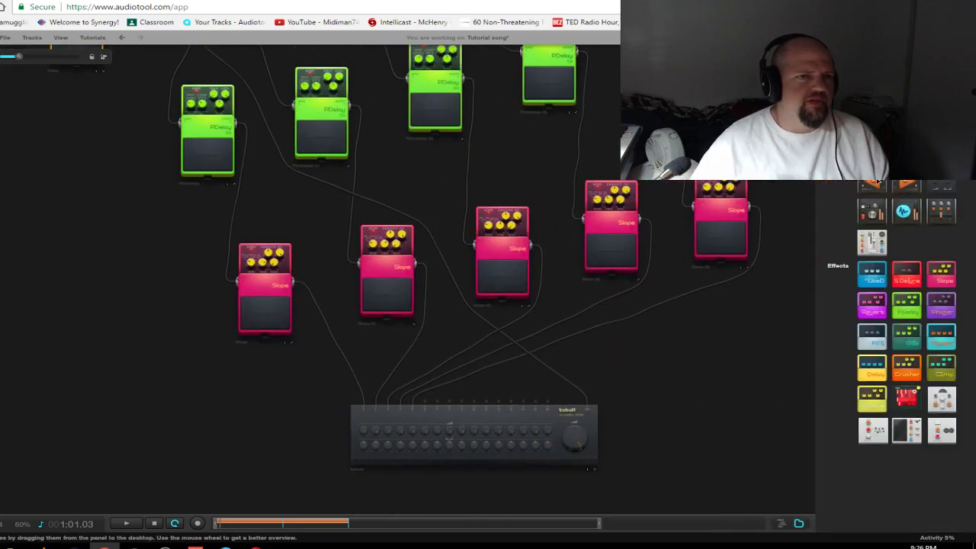
drag(877, 181, 599, 359)
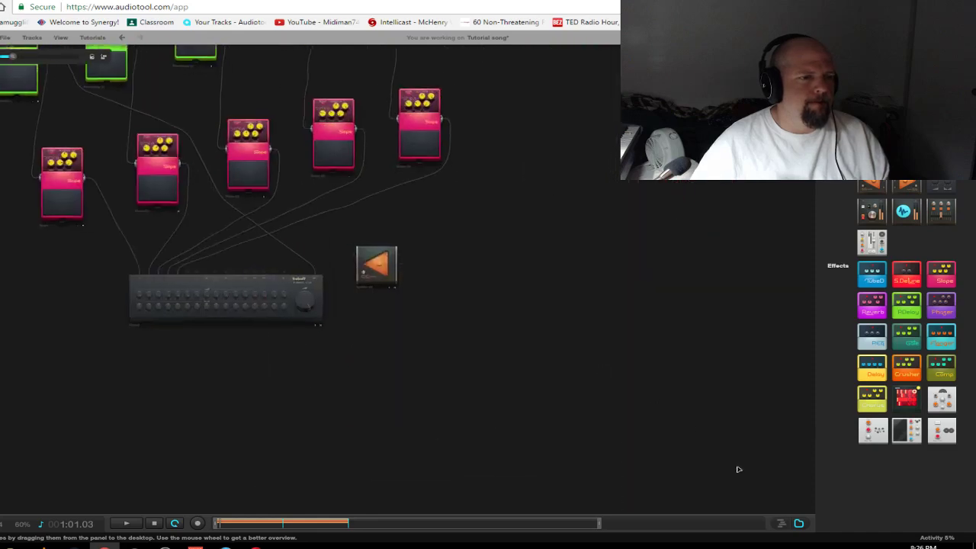
click(799, 523)
Route the Kobolt mixer's output through the new Splitter to the main mixer's Aux 2 return and channel 16 input
drag(618, 401, 783, 501)
drag(563, 375, 673, 349)
drag(569, 376, 619, 352)
drag(679, 369, 431, 326)
Pull the main mixer's channel 16 fader fully down to -Infinity dB and enable its Pre switch
scroll(518, 367, up, 5)
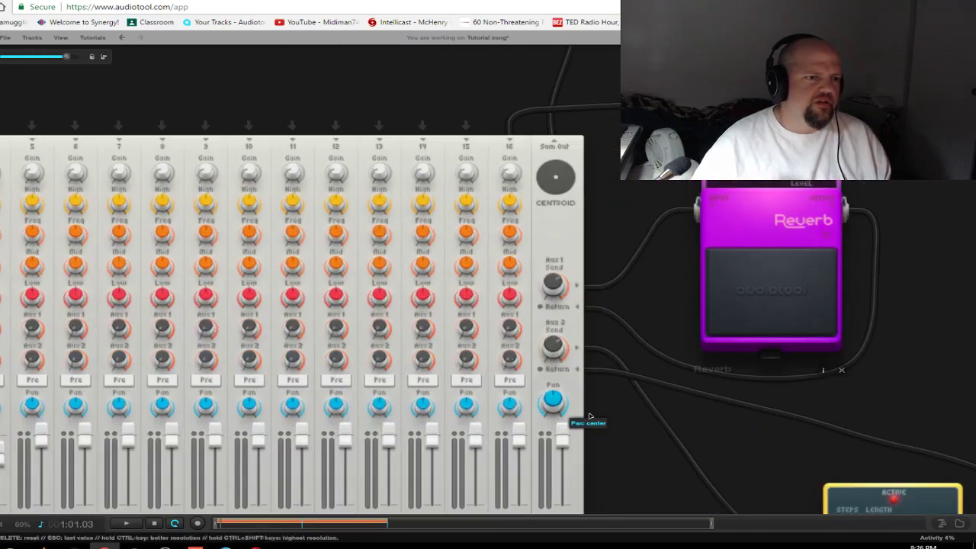
drag(621, 418, 634, 337)
drag(536, 359, 534, 427)
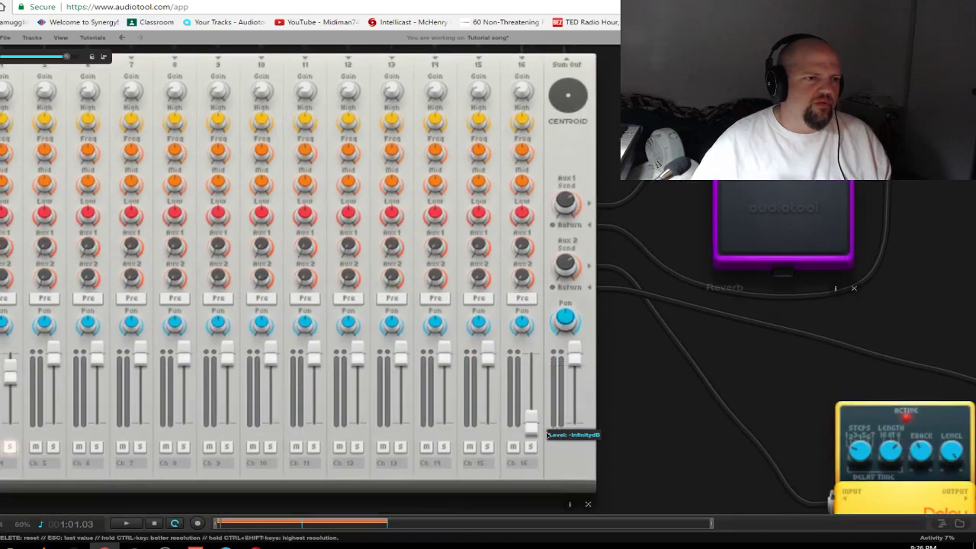
click(522, 298)
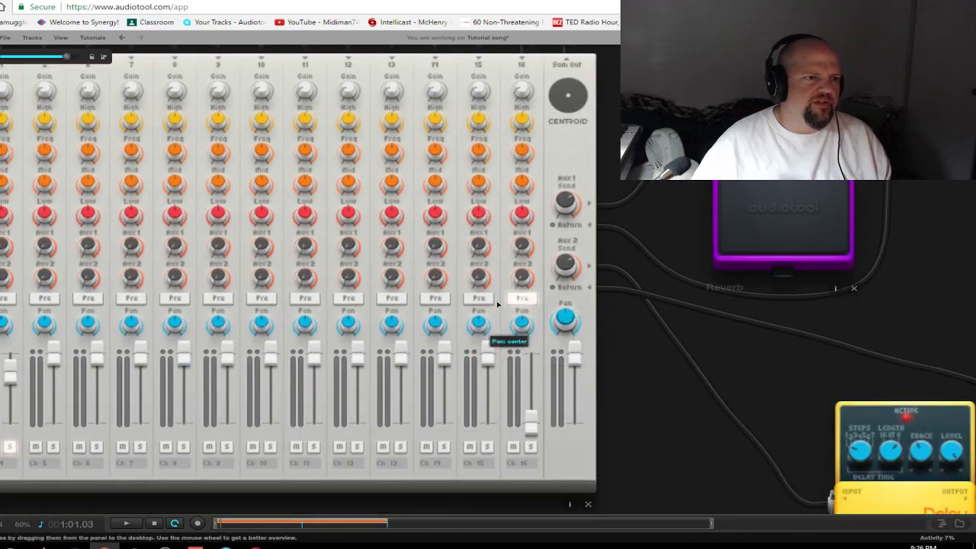
Adjust channel 16's Aux 2 send to feed the effect chain back into itself, using the channel's solo while auditioning
drag(523, 280, 537, 167)
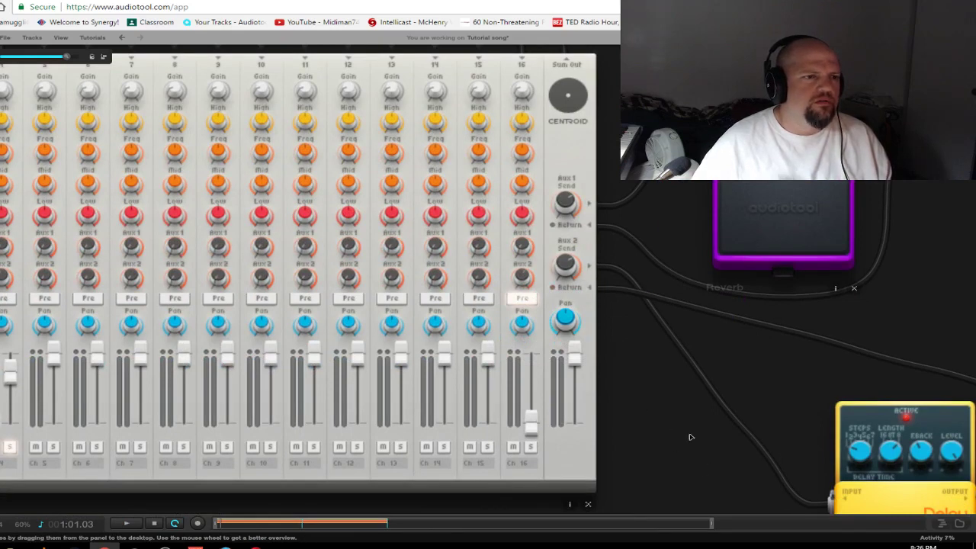
drag(522, 276, 538, 219)
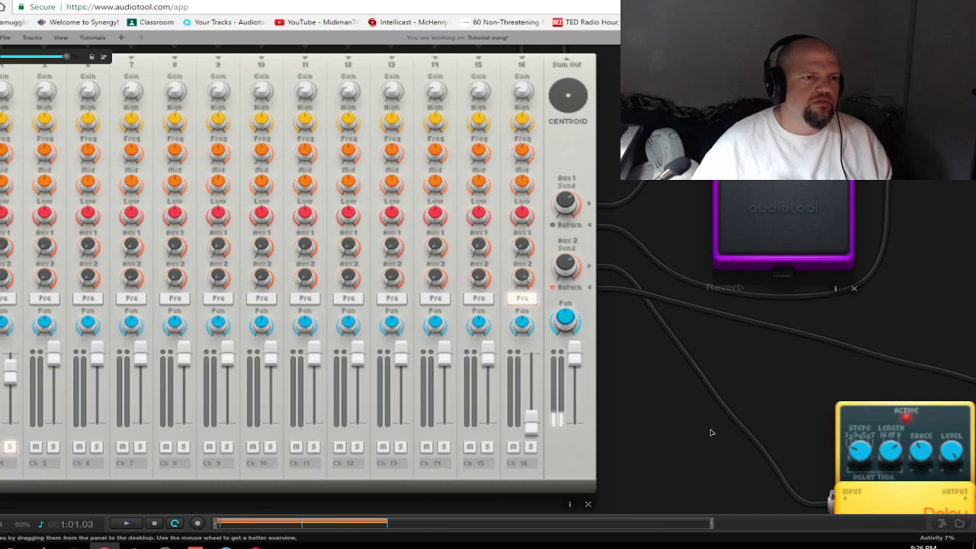
click(532, 447)
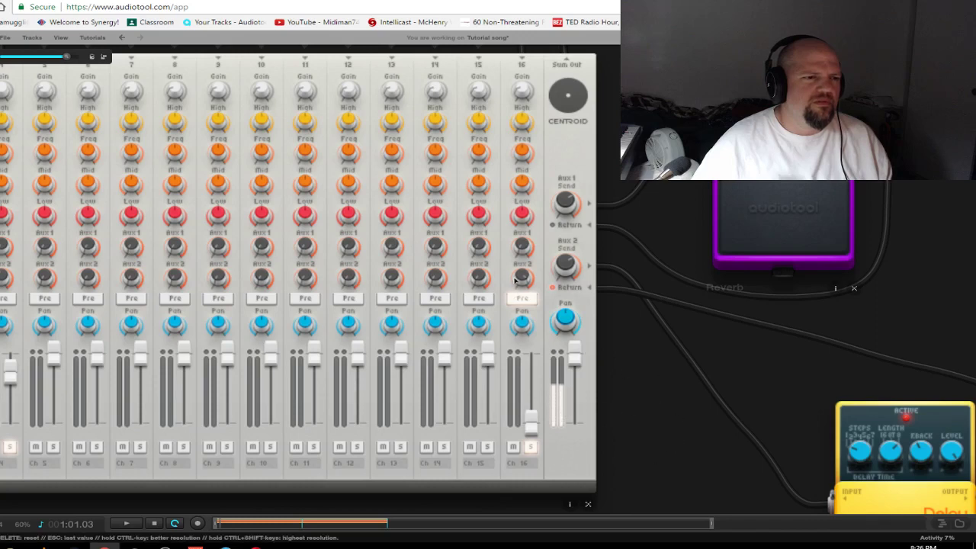
mouse_move(526, 282)
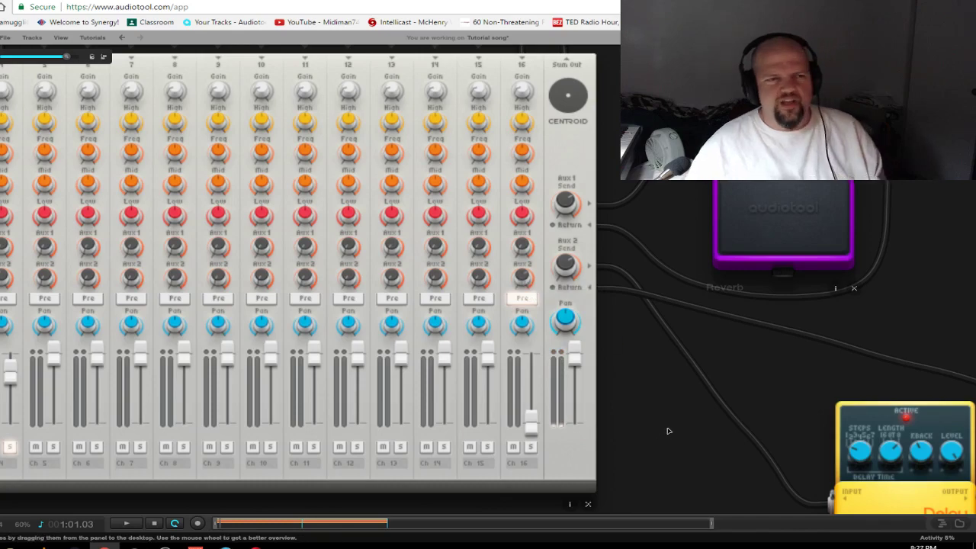
scroll(665, 431, down, 3)
drag(701, 453, 401, 383)
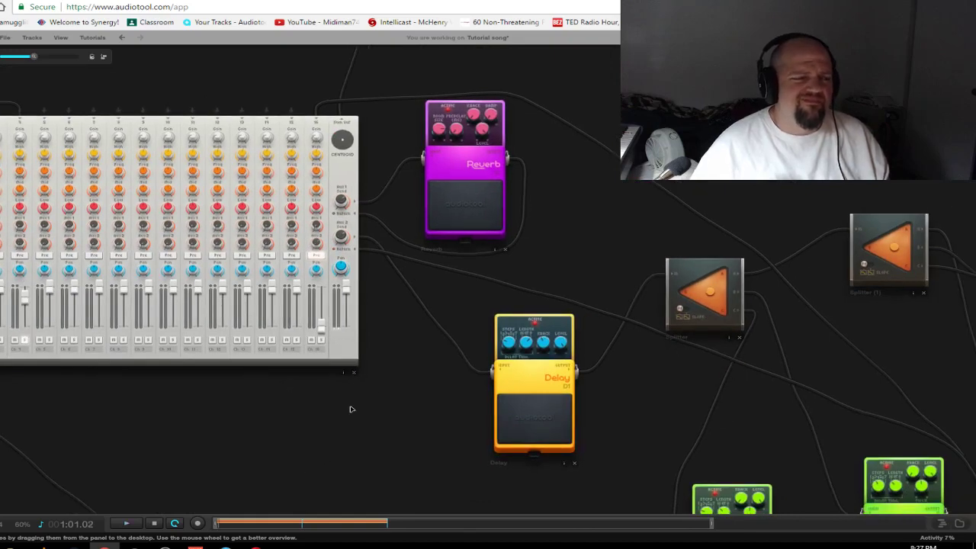
scroll(303, 261, down, 5)
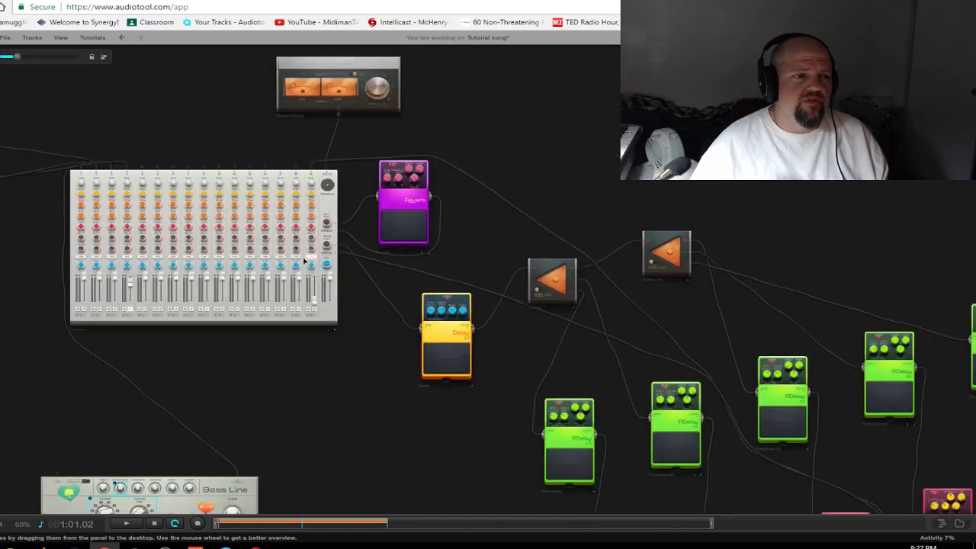